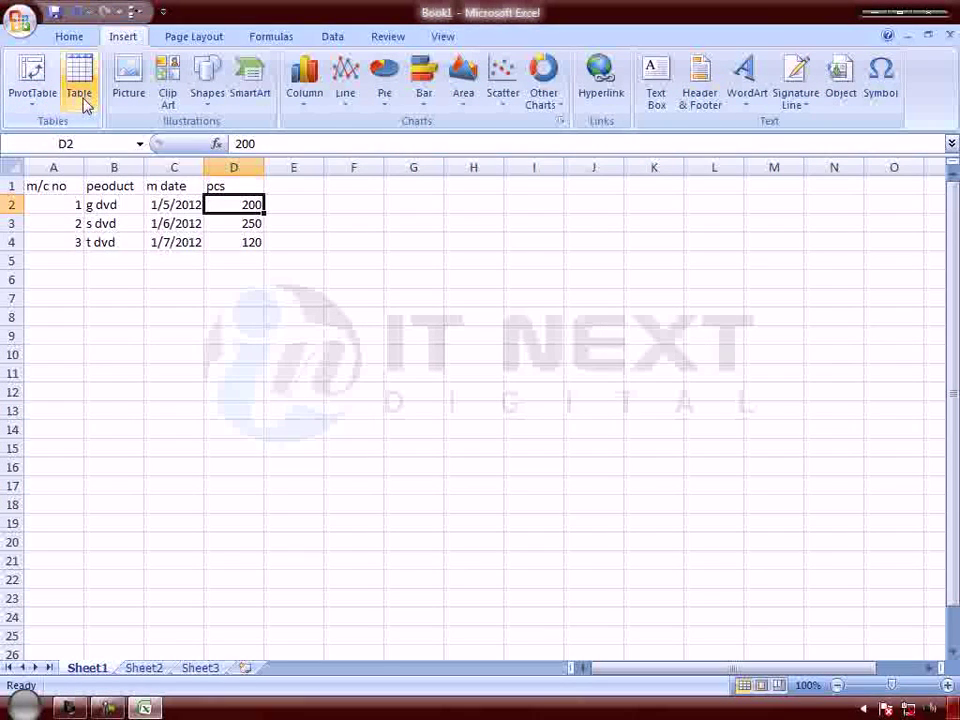
Step: Start a PivotTable from the DVD data and choose Existing Worksheet as its destination
left_click(34, 110)
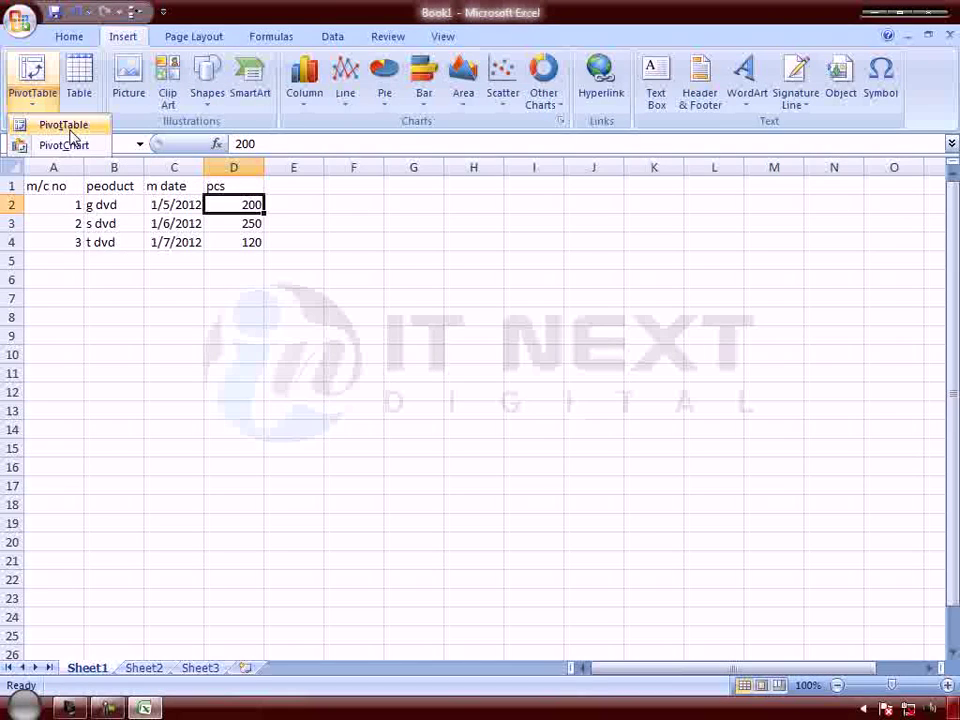
left_click(154, 297)
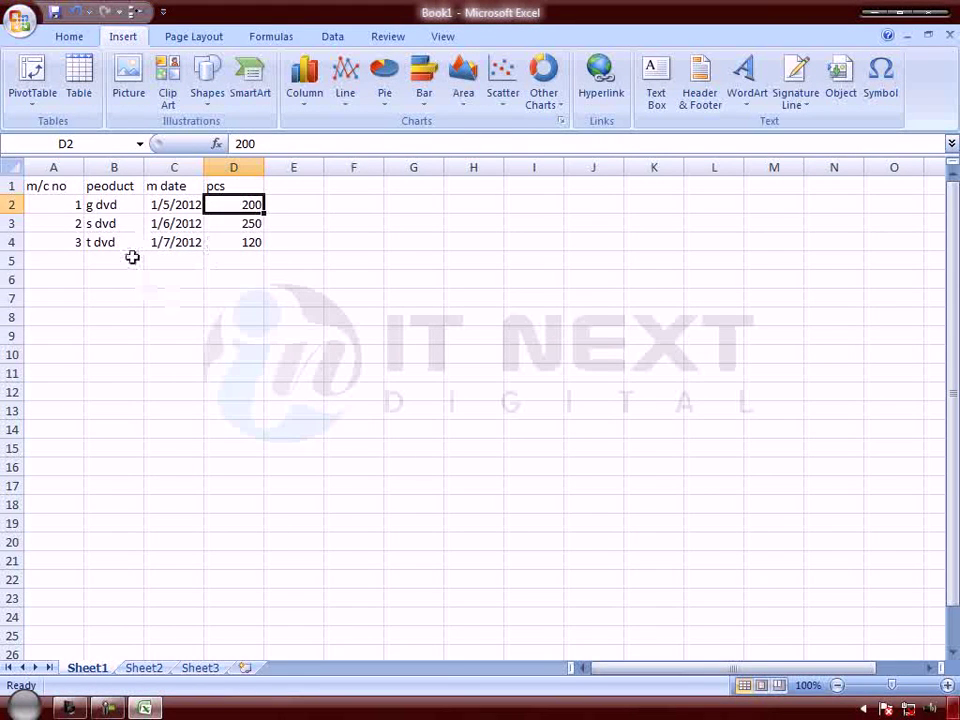
left_click(33, 80)
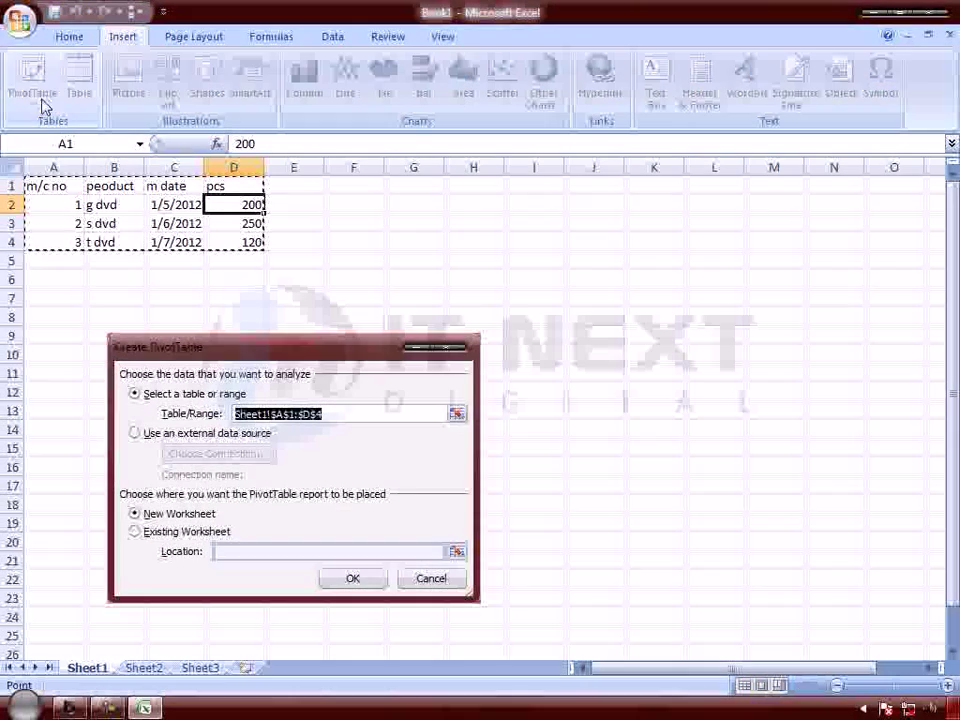
left_click_drag(259, 348, 435, 324)
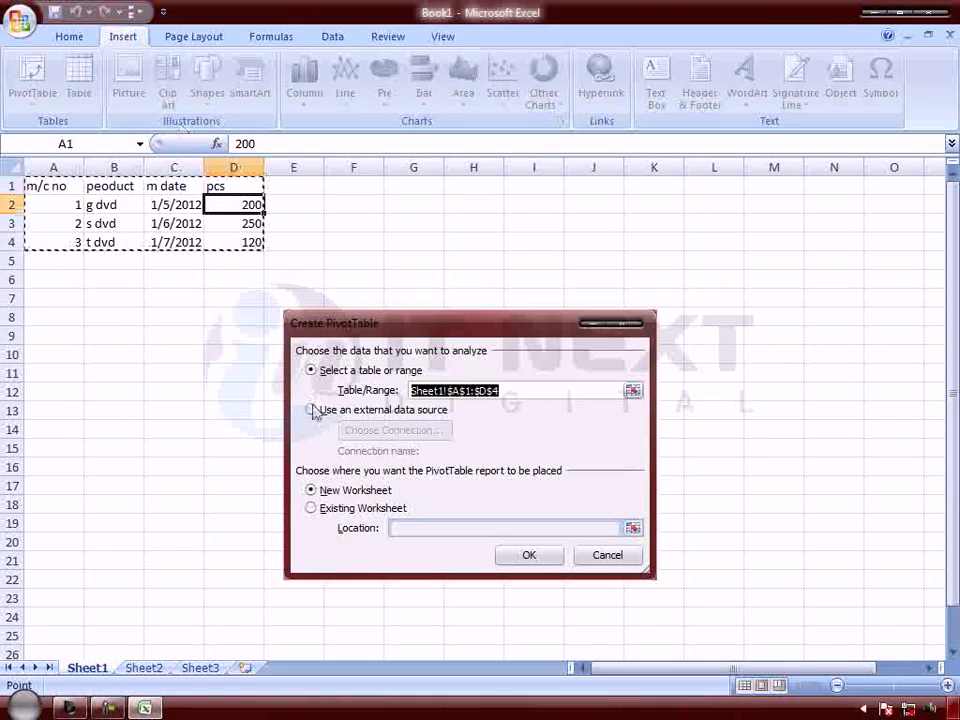
left_click(352, 508)
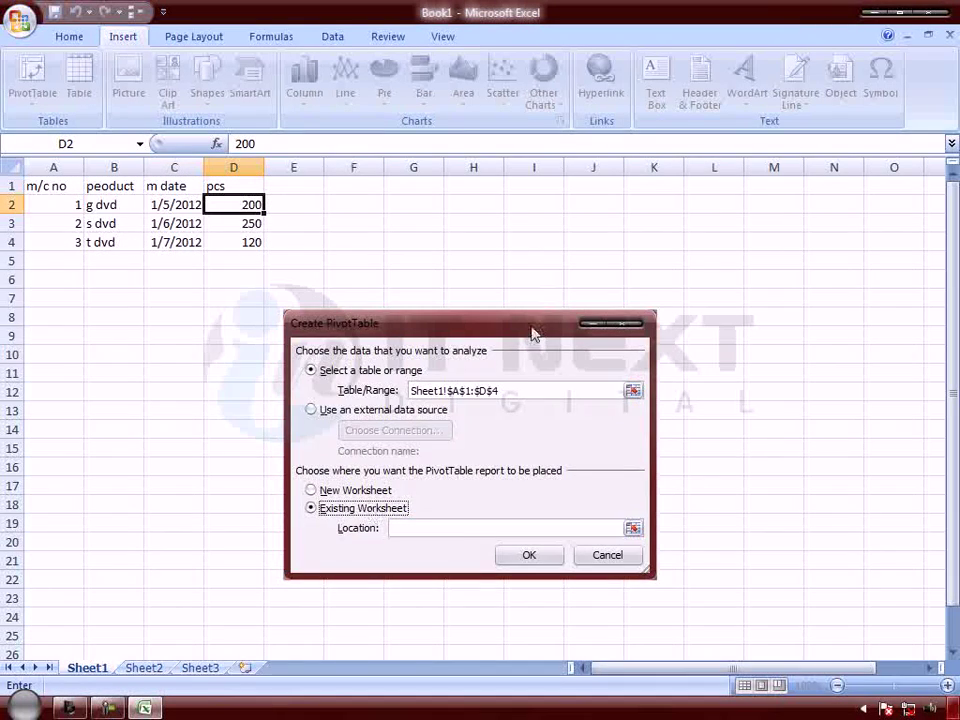
left_click_drag(470, 325, 302, 280)
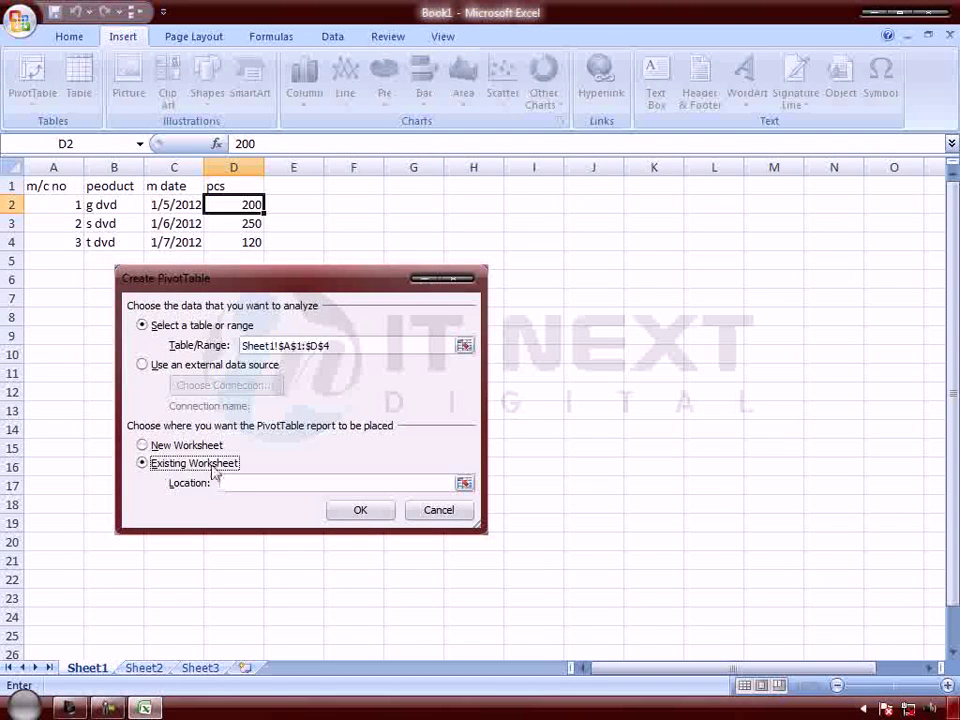
Step: Set the PivotTable location to Sheet1!$A$7:$E$24 and create it
left_click(465, 484)
mouse_move(381, 285)
left_mouse_down()
mouse_move(630, 662)
mouse_move(831, 321)
left_mouse_up()
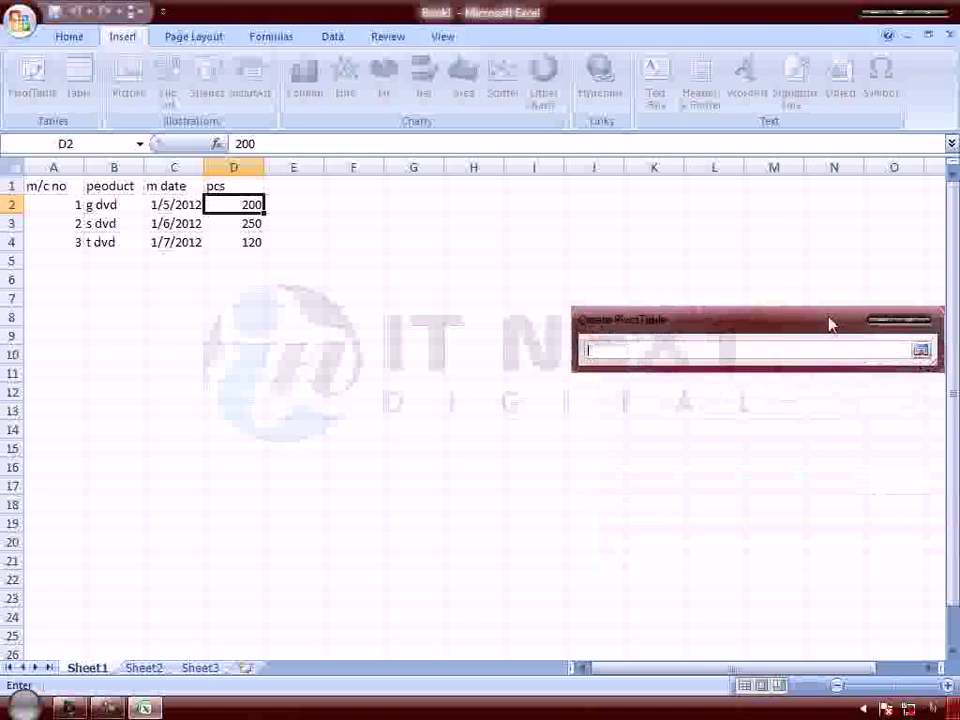
mouse_move(58, 296)
left_mouse_down()
mouse_move(271, 589)
mouse_move(270, 619)
left_mouse_up()
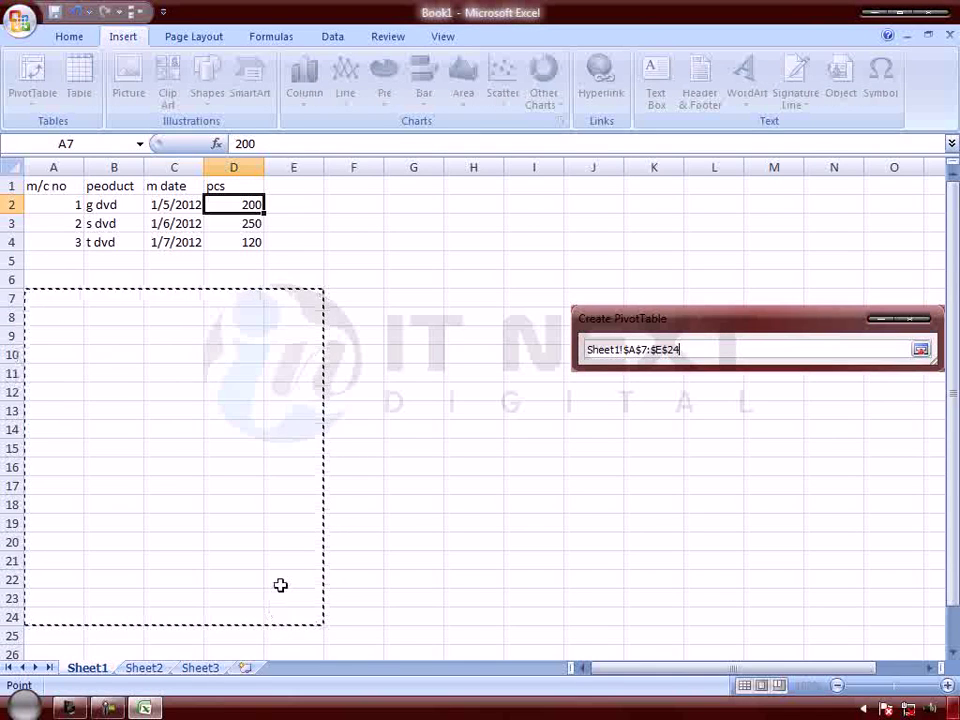
left_click(921, 350)
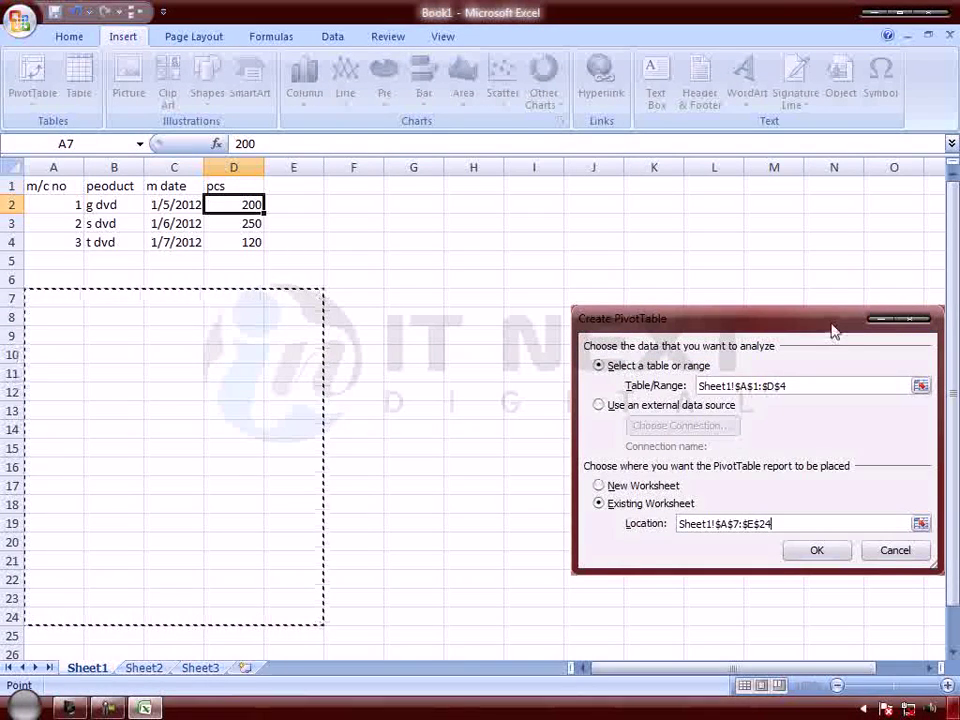
left_click_drag(832, 320, 685, 211)
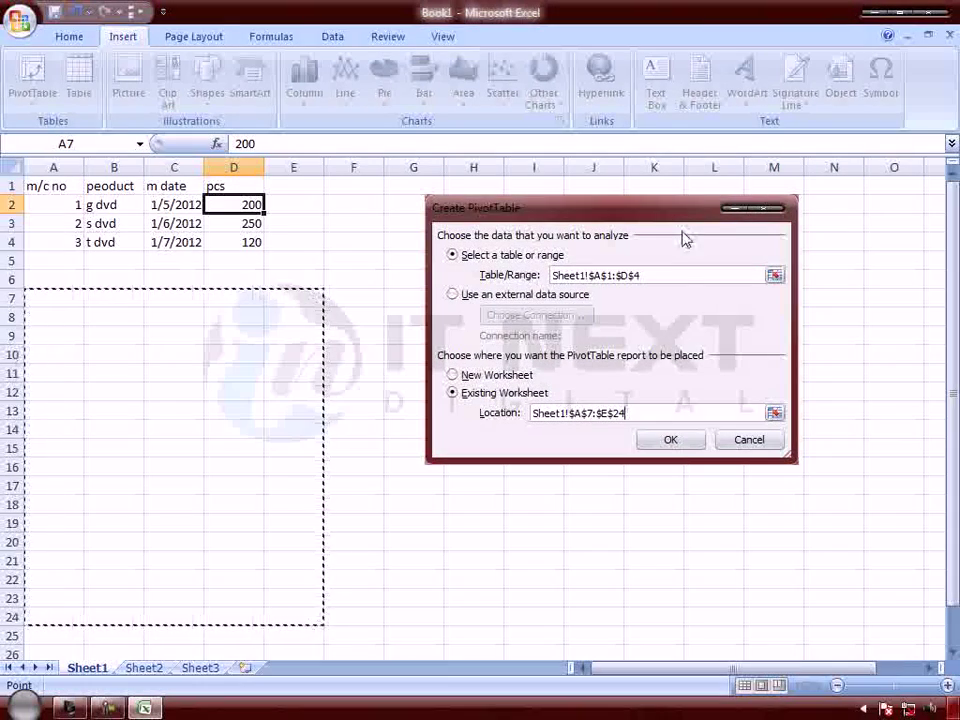
left_click(671, 439)
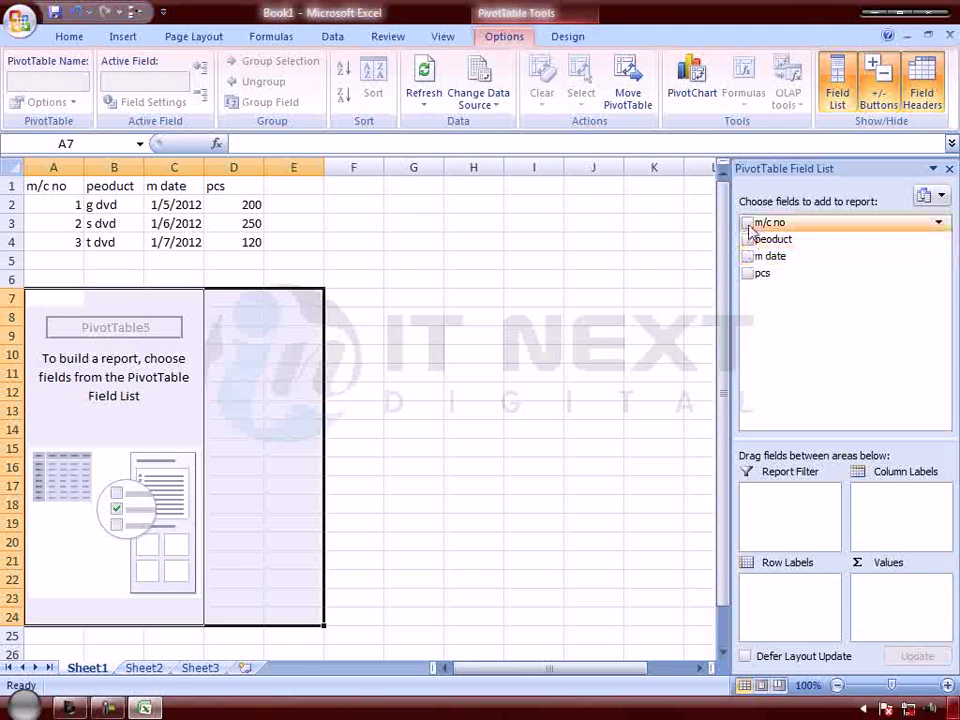
Step: Add the m/c no, peoduct, m date and pcs fields so the pivot totals 570 pieces
left_click(748, 222)
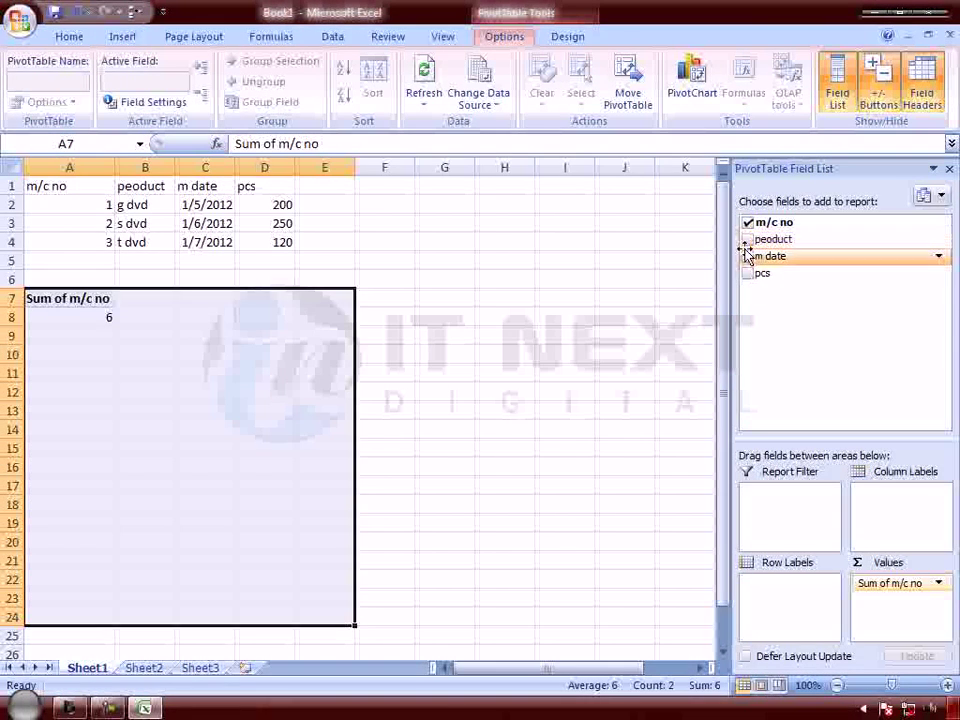
left_click(748, 239)
left_click(748, 257)
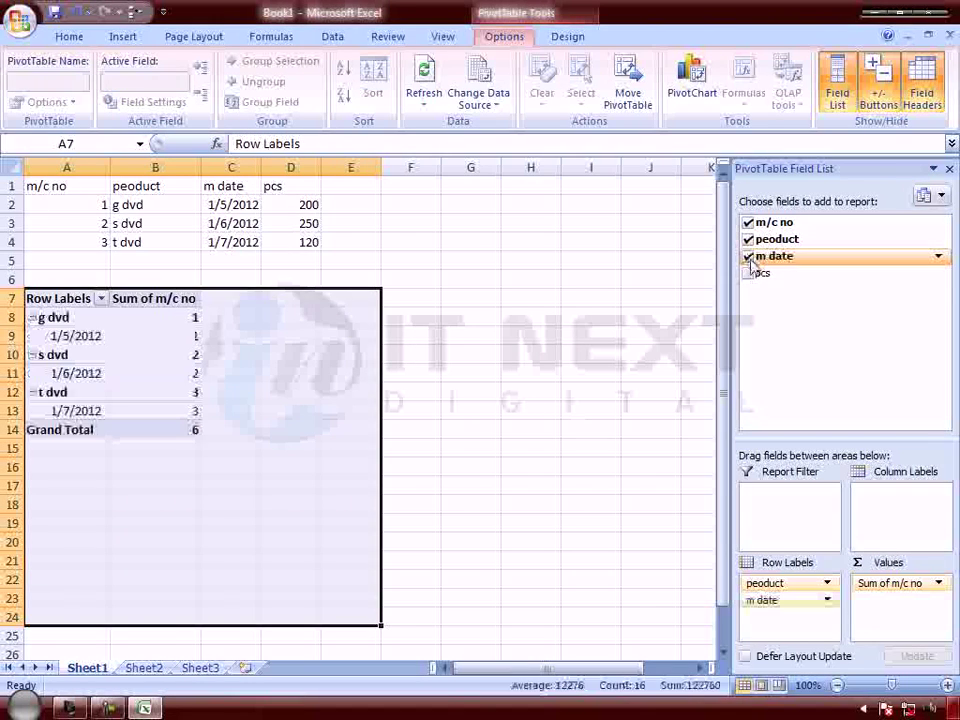
left_click(748, 273)
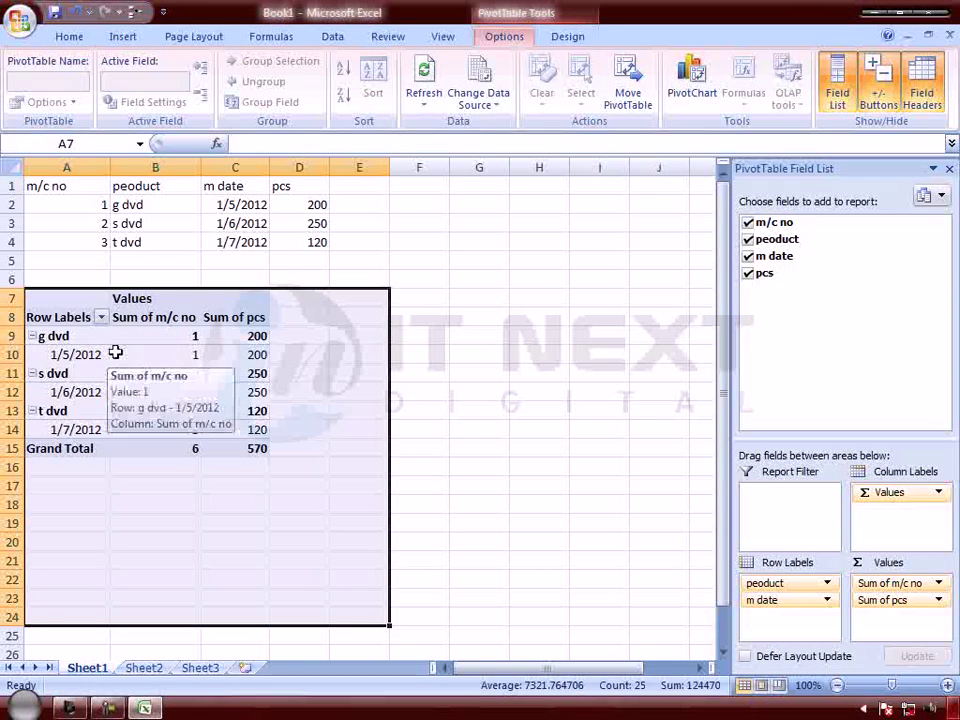
mouse_move(180, 335)
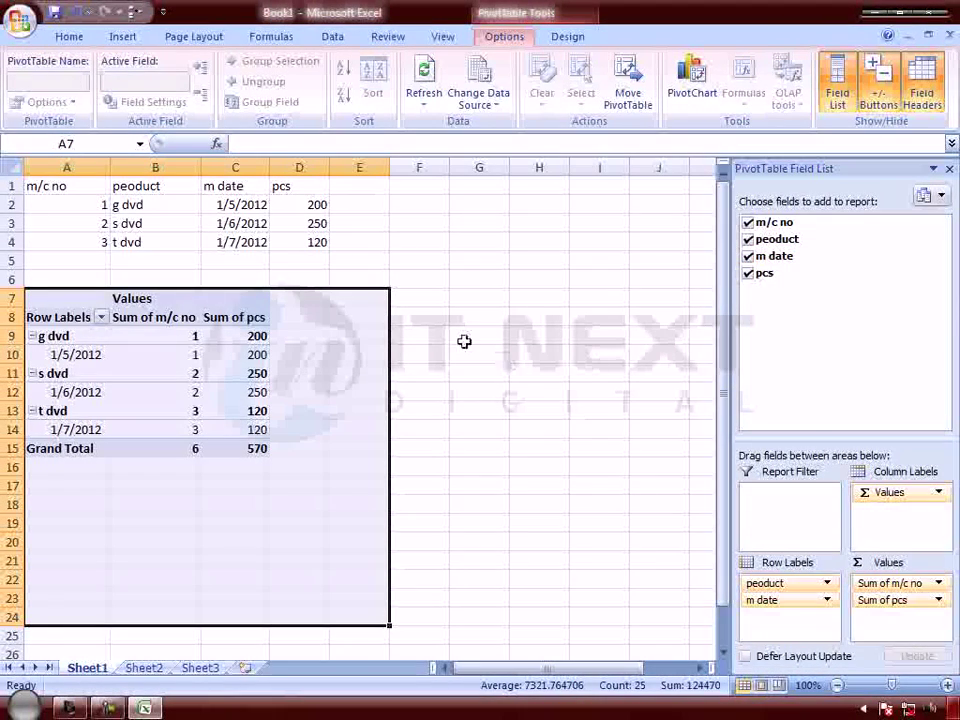
left_click(101, 317)
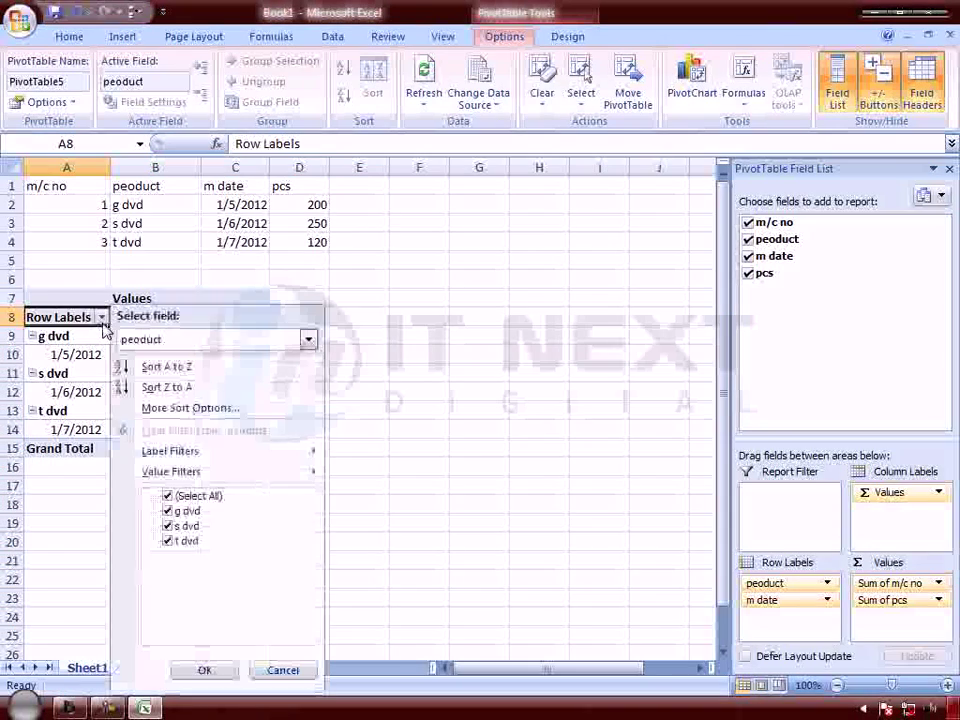
Step: Filter the product rows to only g dvd, then to g dvd and s dvd
left_click(168, 497)
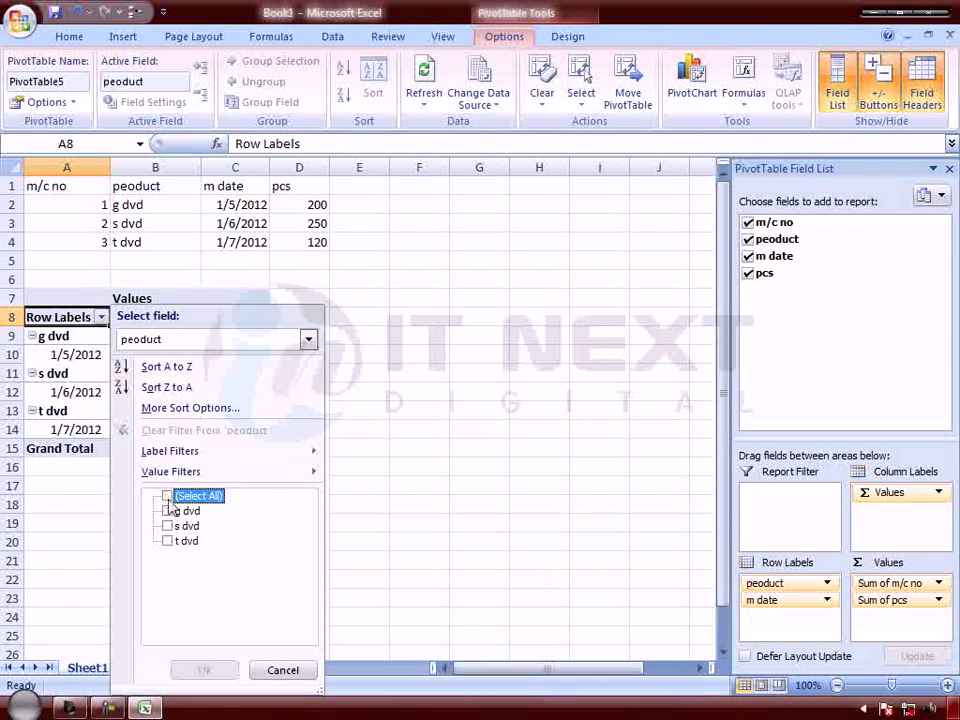
left_click(167, 511)
left_click(203, 669)
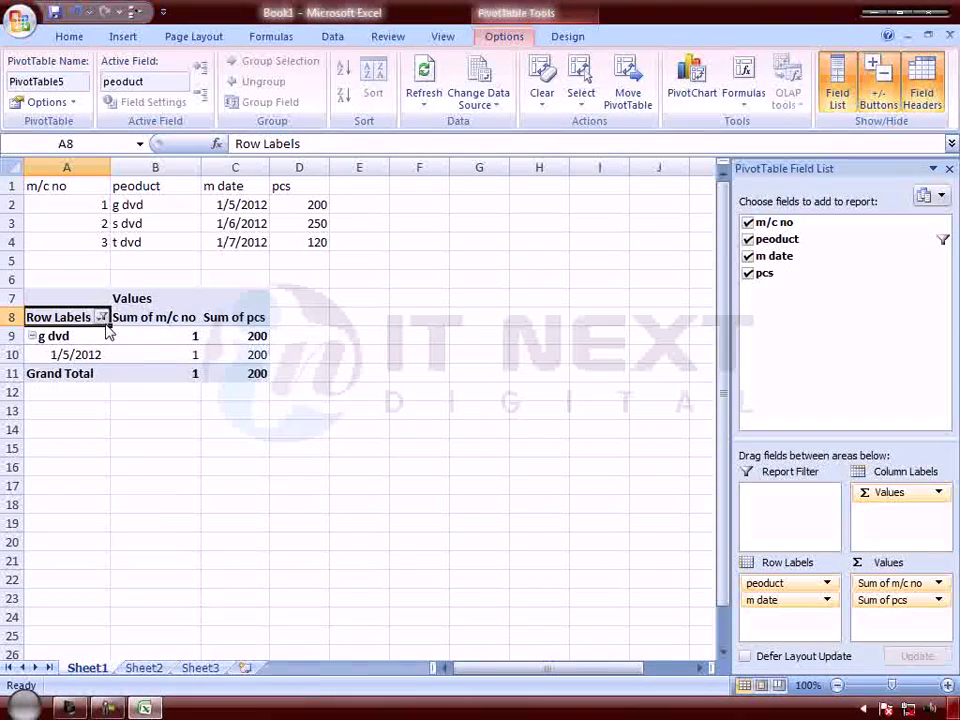
left_click(101, 317)
left_click(167, 526)
left_click(204, 670)
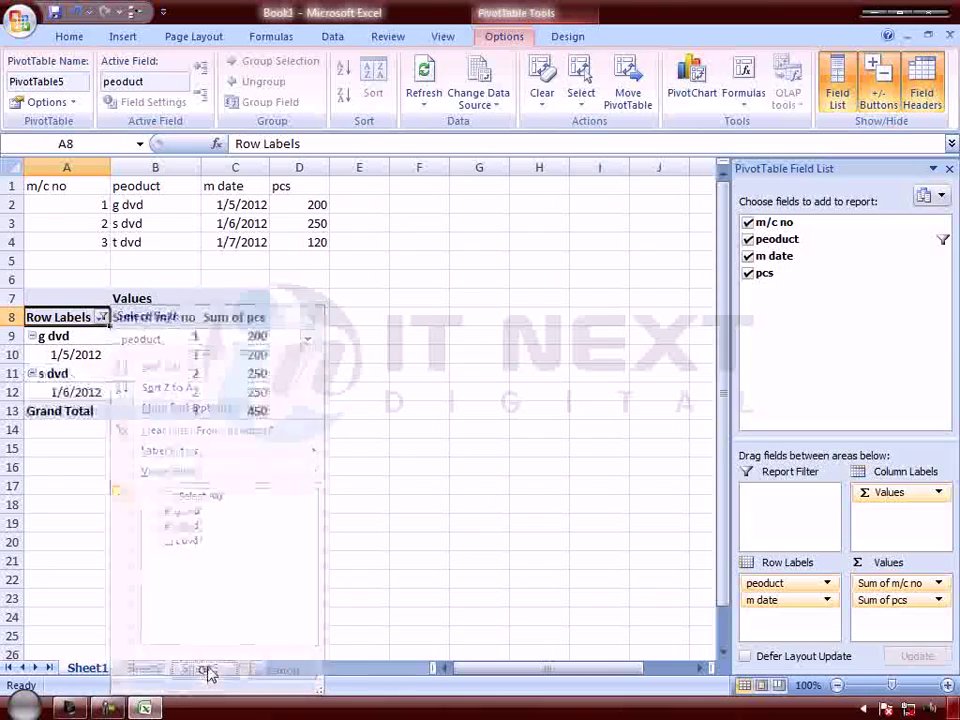
Step: Restore all products in the row filter and close the PivotTable Field List
left_click(101, 317)
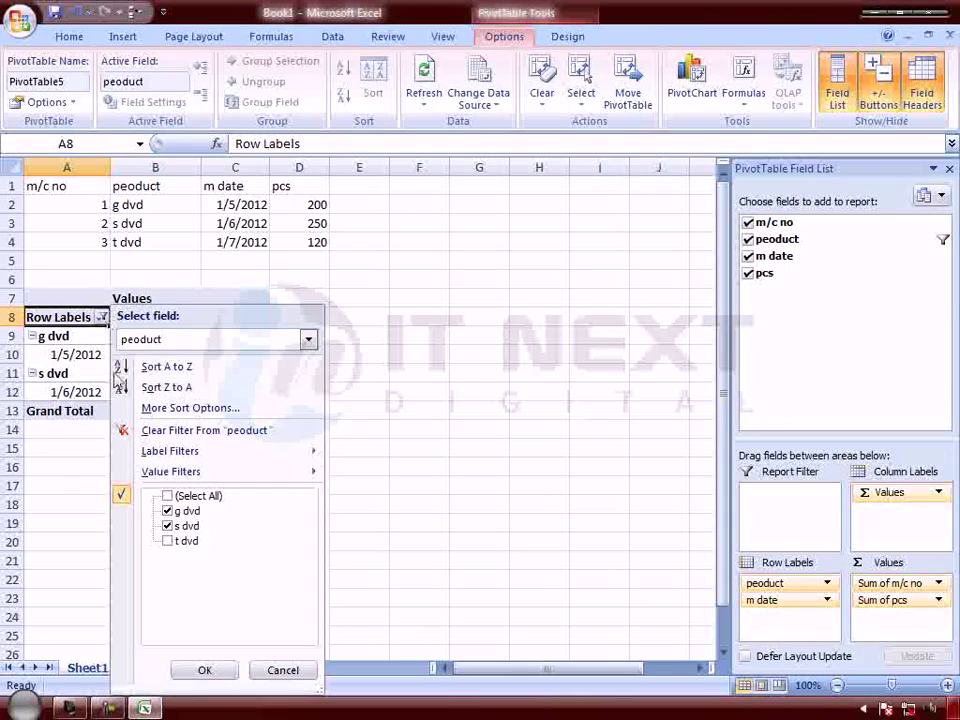
left_click(168, 496)
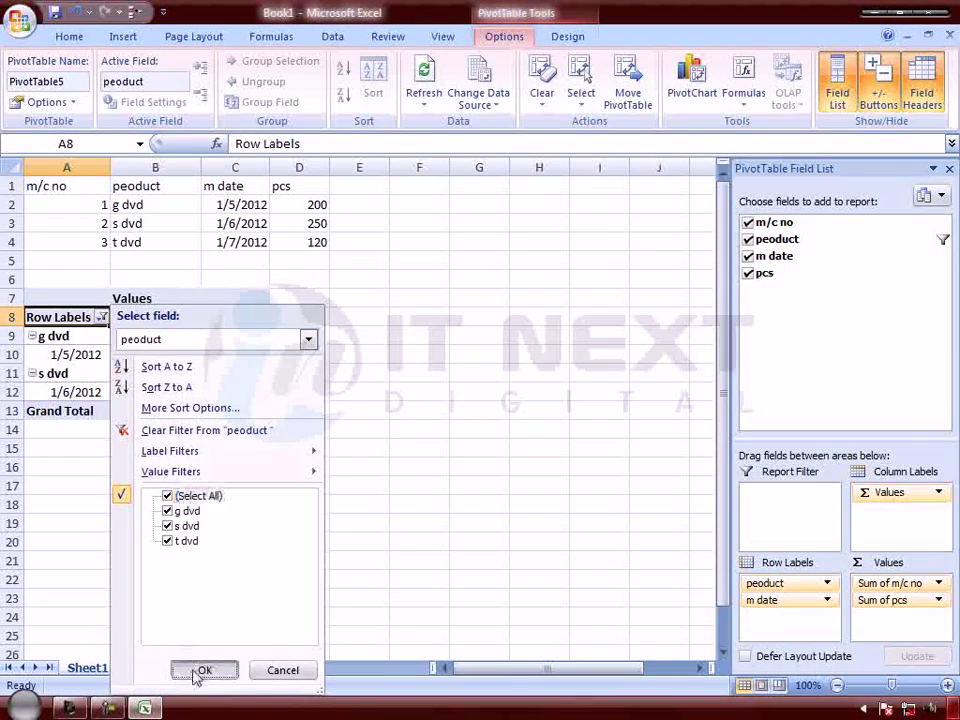
left_click(200, 670)
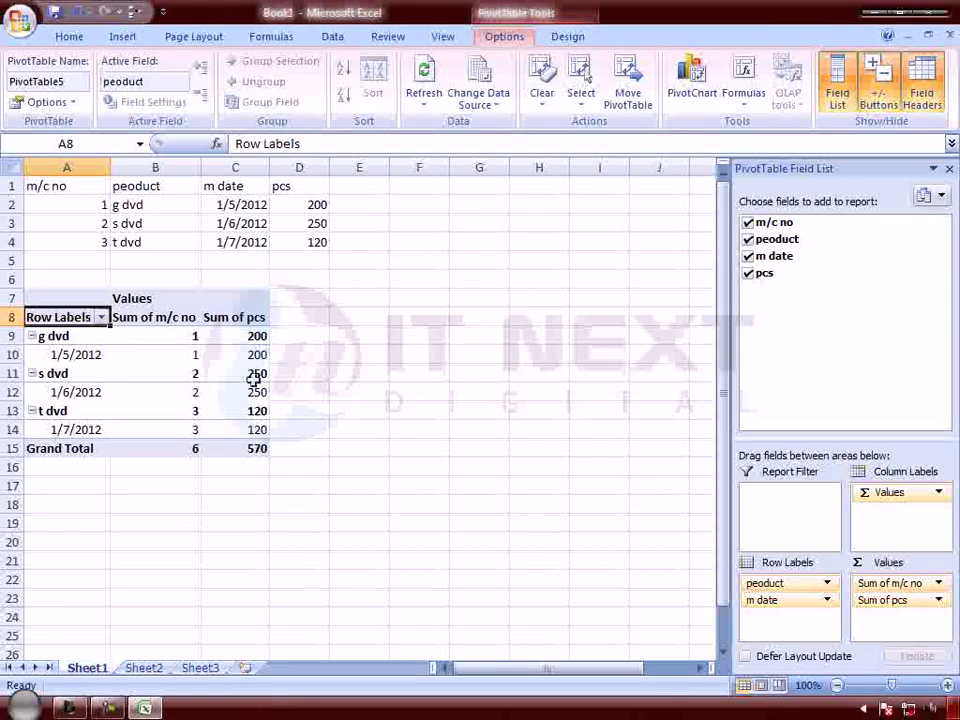
left_click(950, 169)
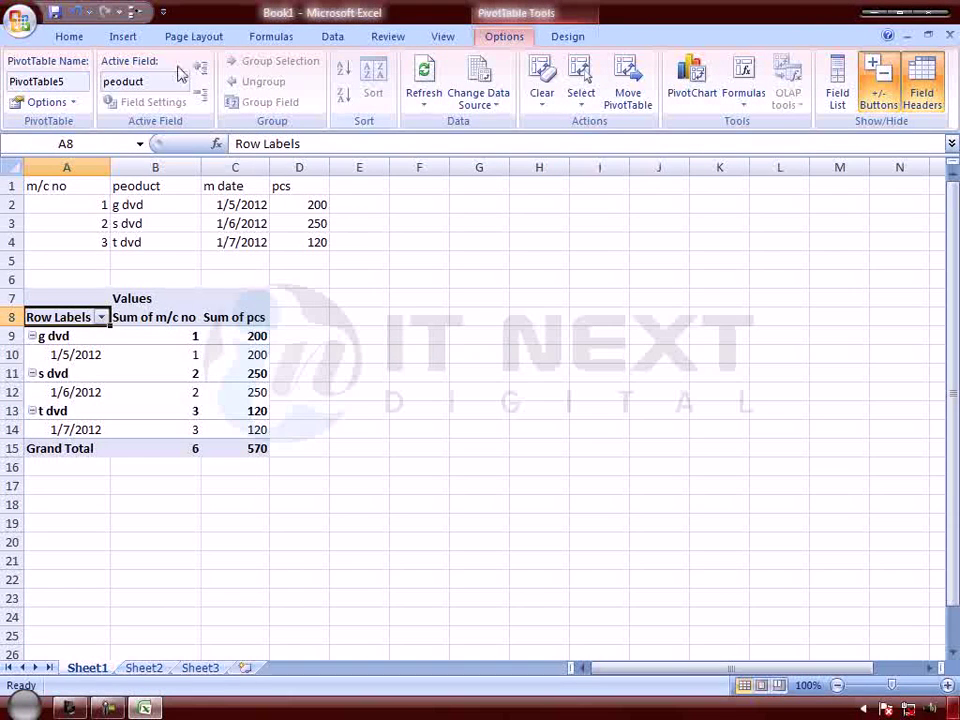
Step: Refresh the PivotTable, then start a PivotTable with PivotChart from cell A1's data
left_click(424, 100)
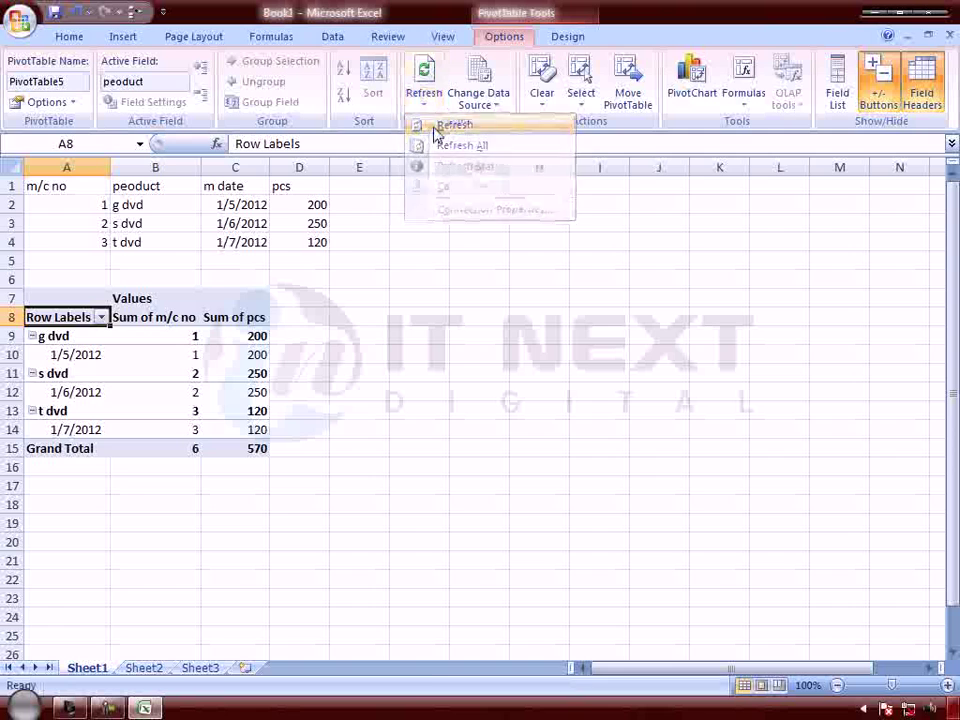
left_click(436, 126)
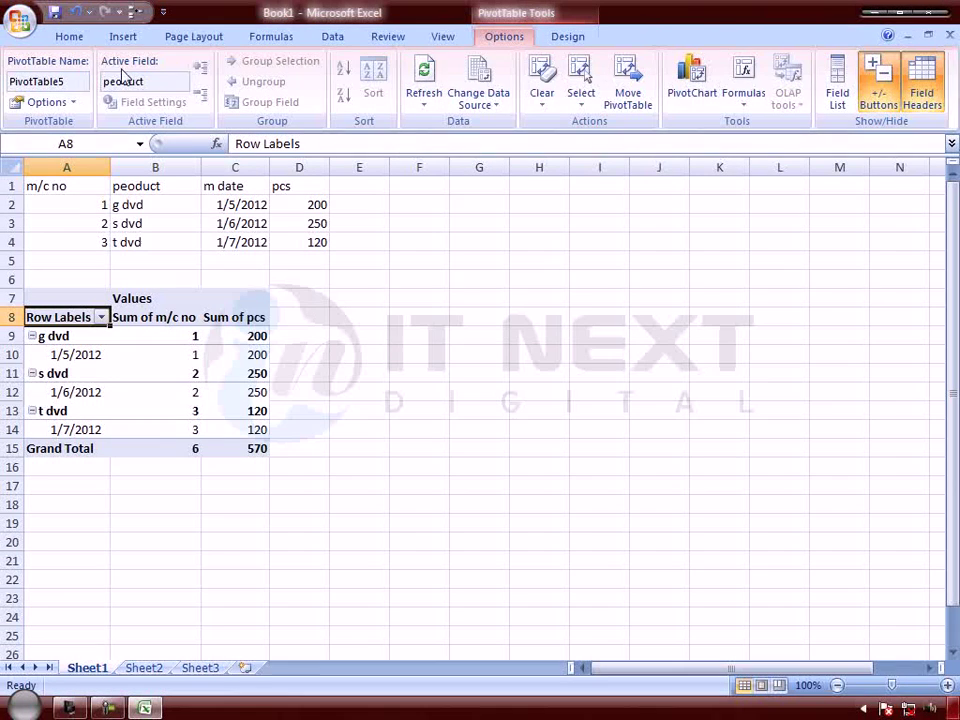
left_click(123, 38)
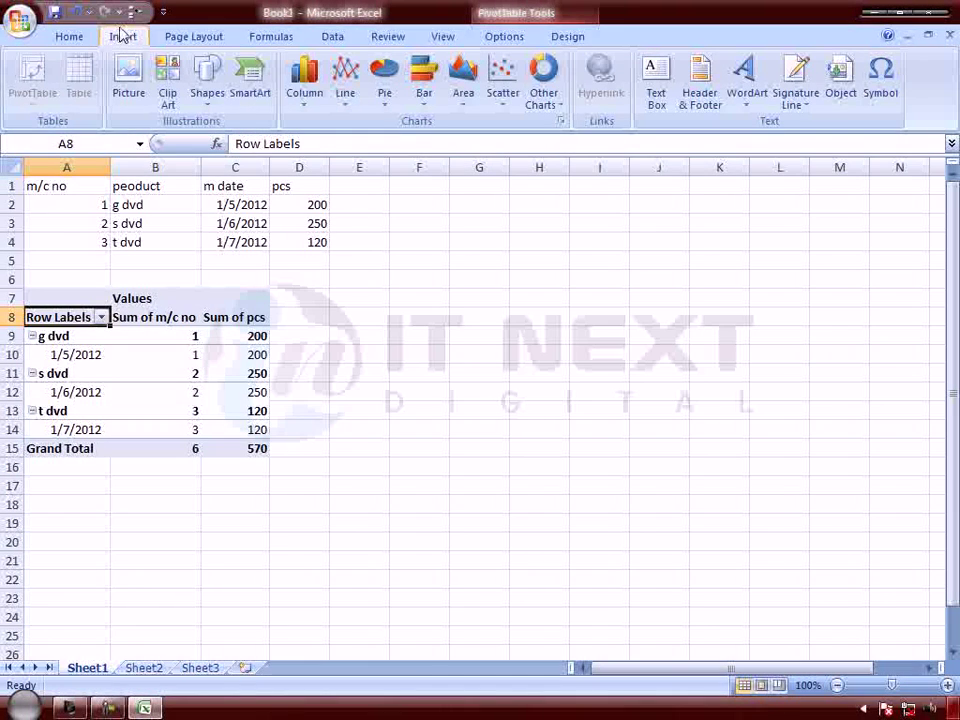
left_click(133, 242)
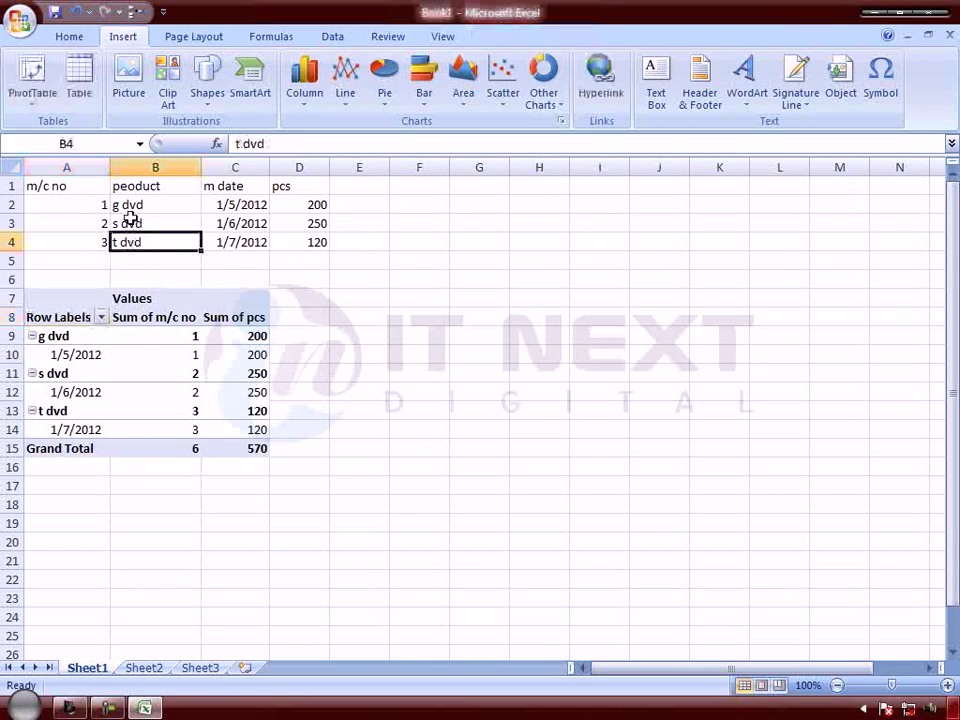
left_click(55, 185)
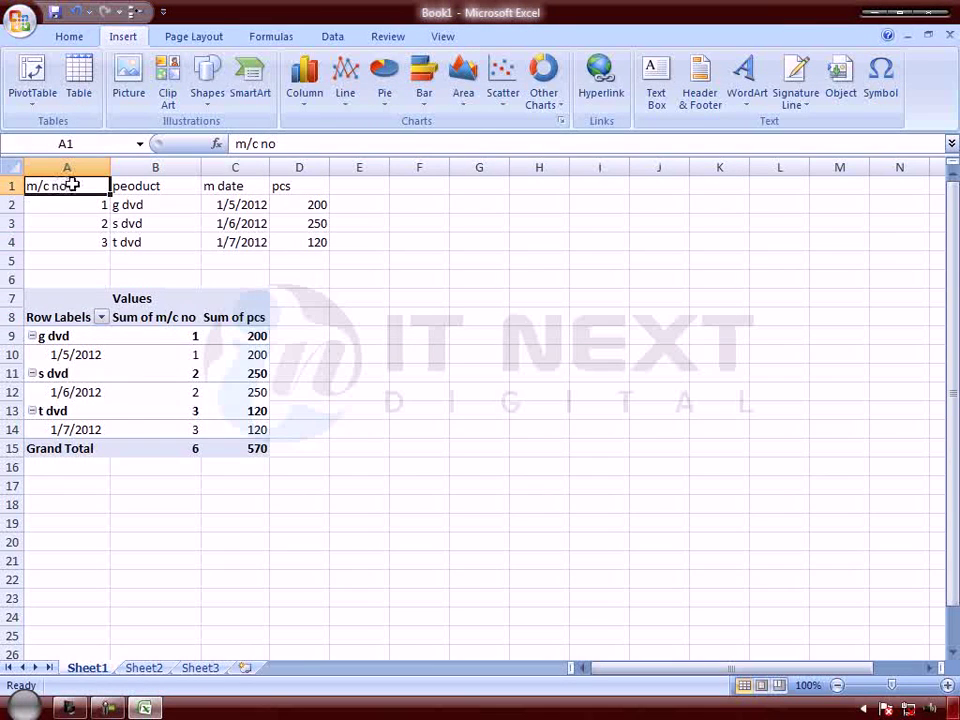
left_click(33, 99)
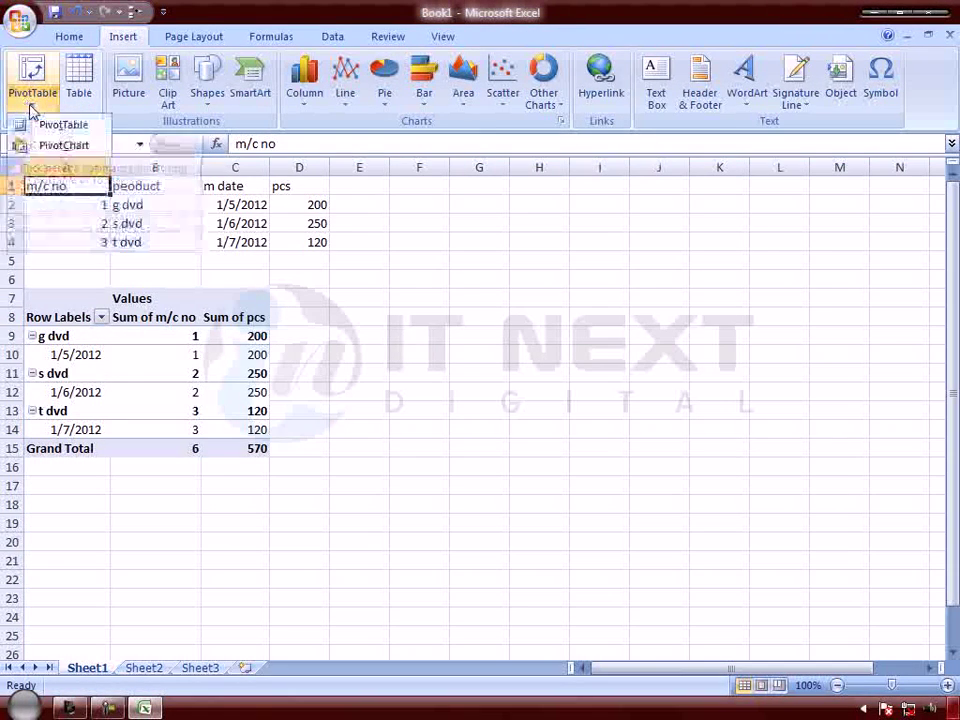
left_click(40, 145)
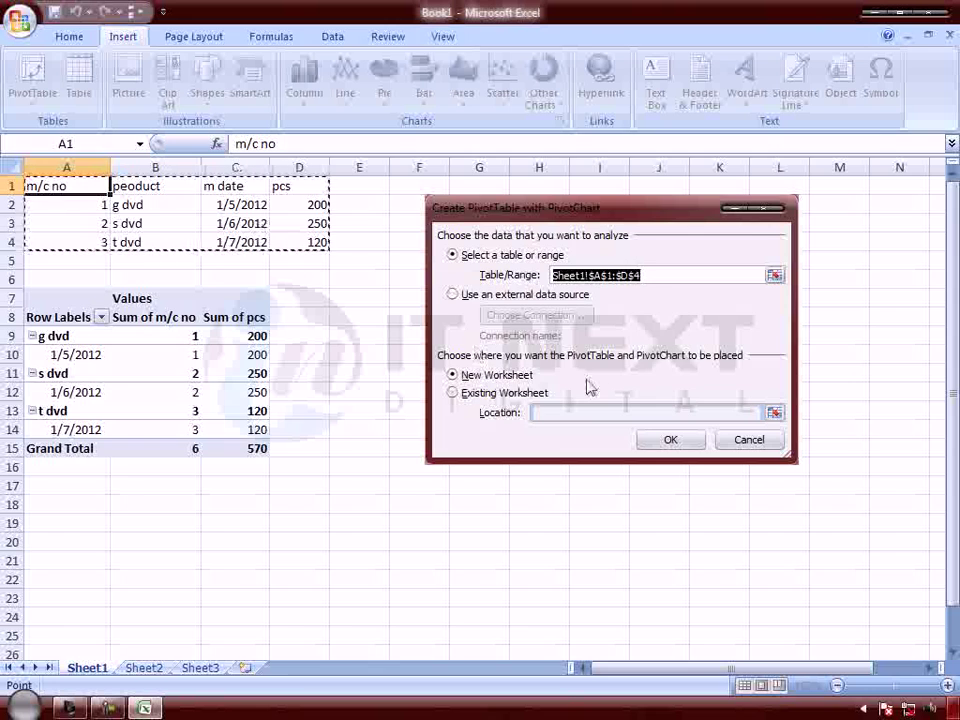
Step: Place the new PivotTable and PivotChart on Sheet1 at F2:N24 and create them
left_click(474, 394)
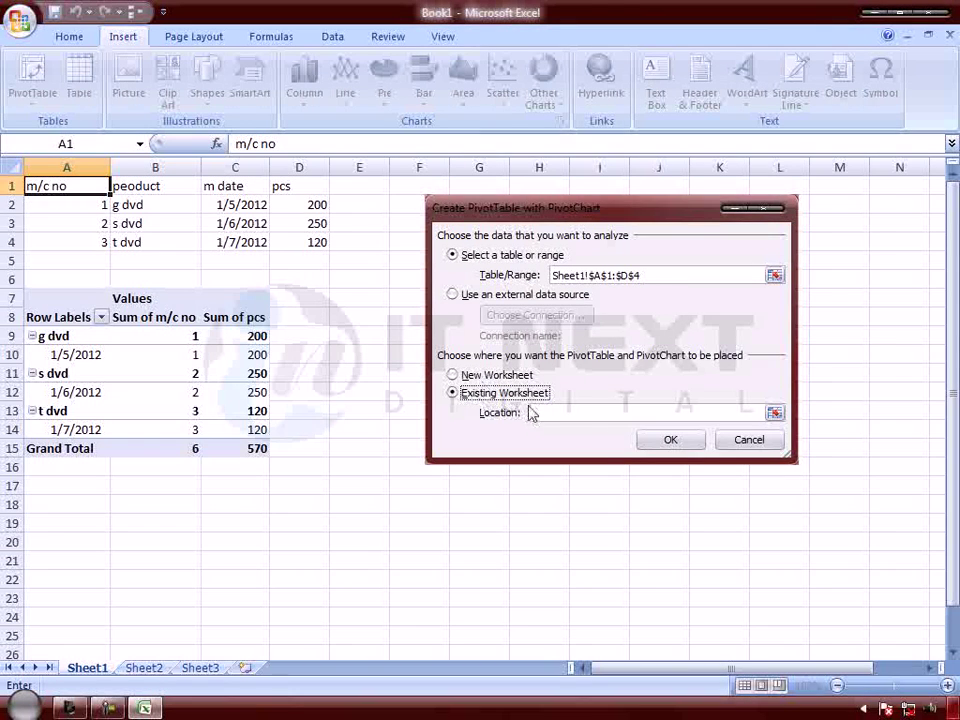
left_click(775, 413)
left_click_drag(649, 210, 276, 84)
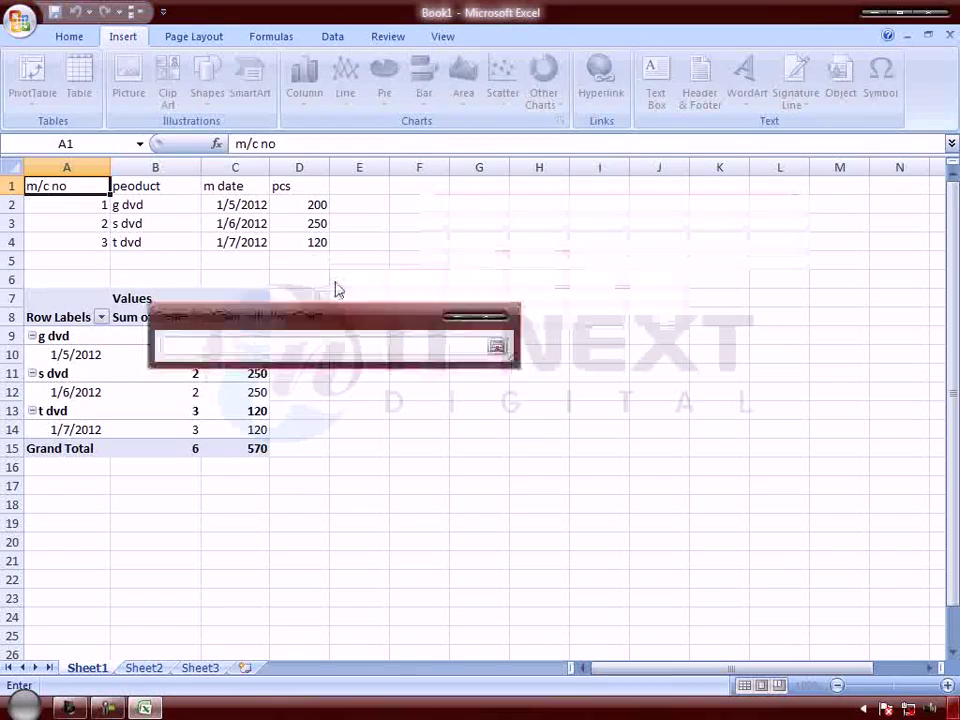
mouse_move(425, 205)
left_mouse_down()
mouse_move(860, 610)
mouse_move(908, 610)
left_mouse_up()
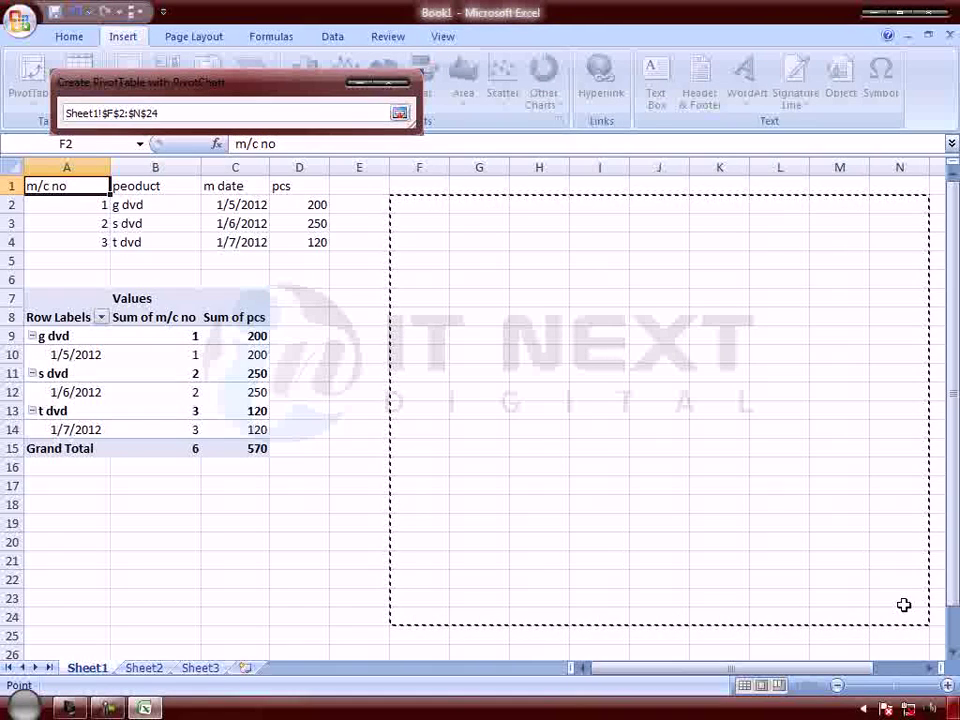
left_click(399, 112)
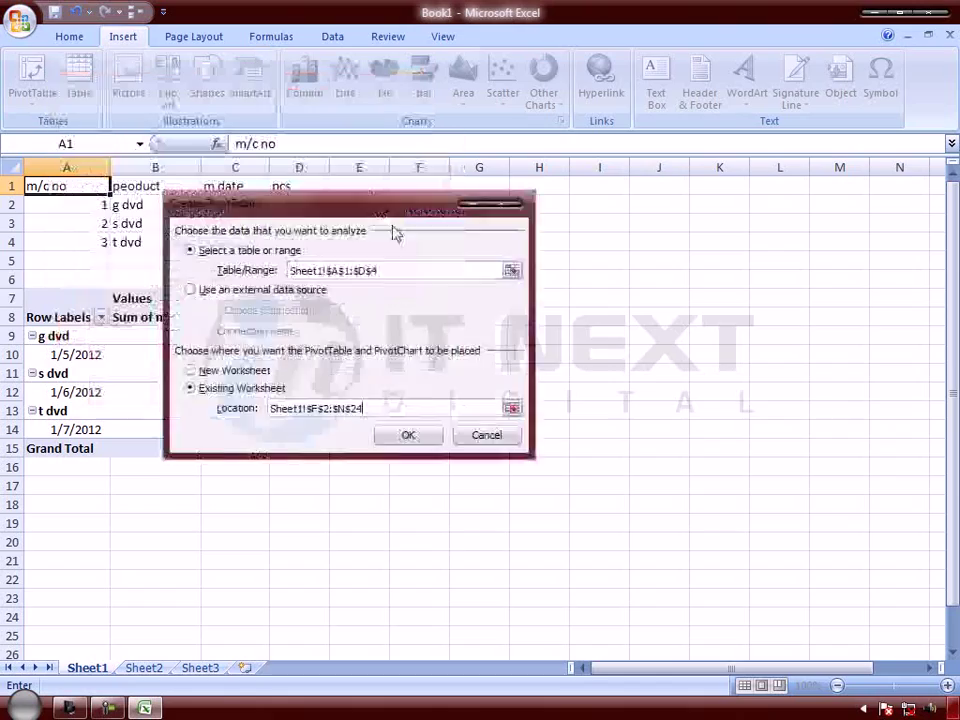
left_click(426, 472)
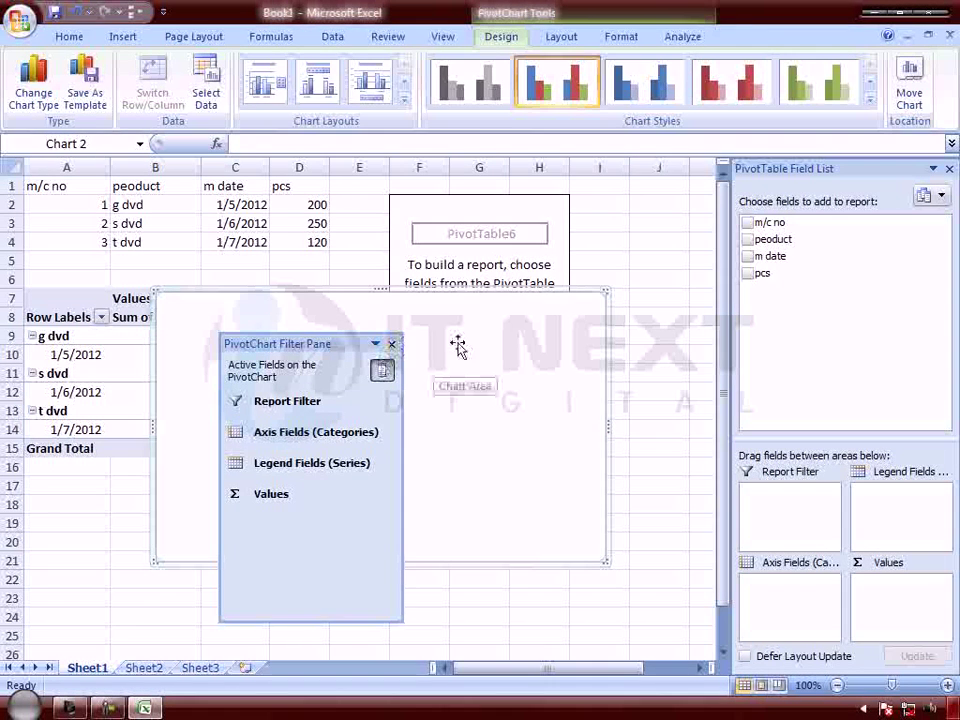
Step: Close the chart filter pane and add pcs, m date, peoduct and m/c no to the pivot
left_click(391, 344)
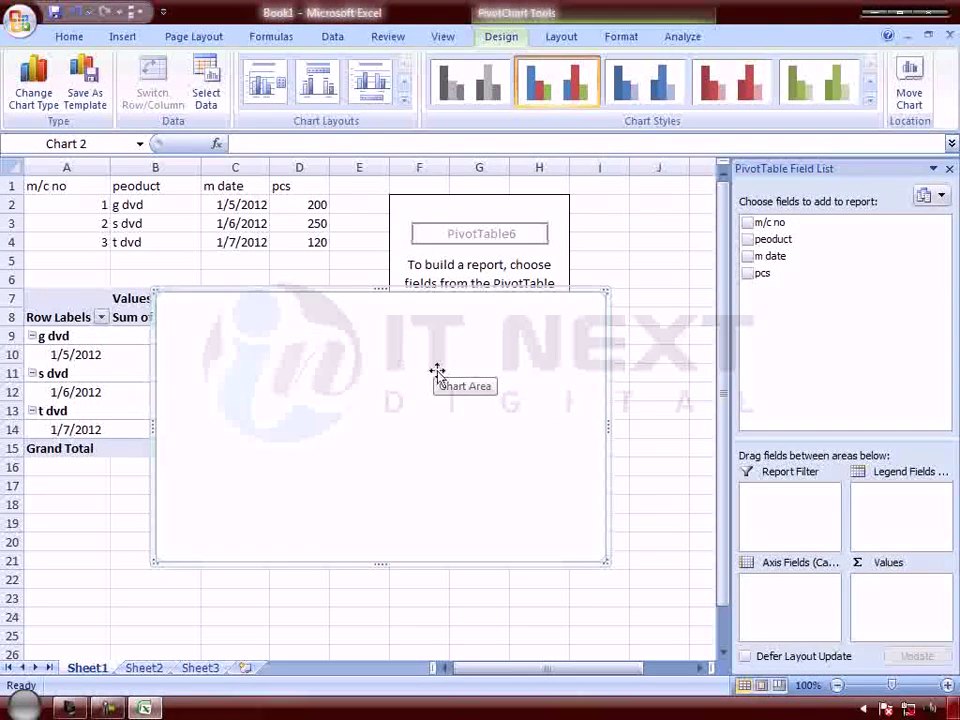
left_click(749, 275)
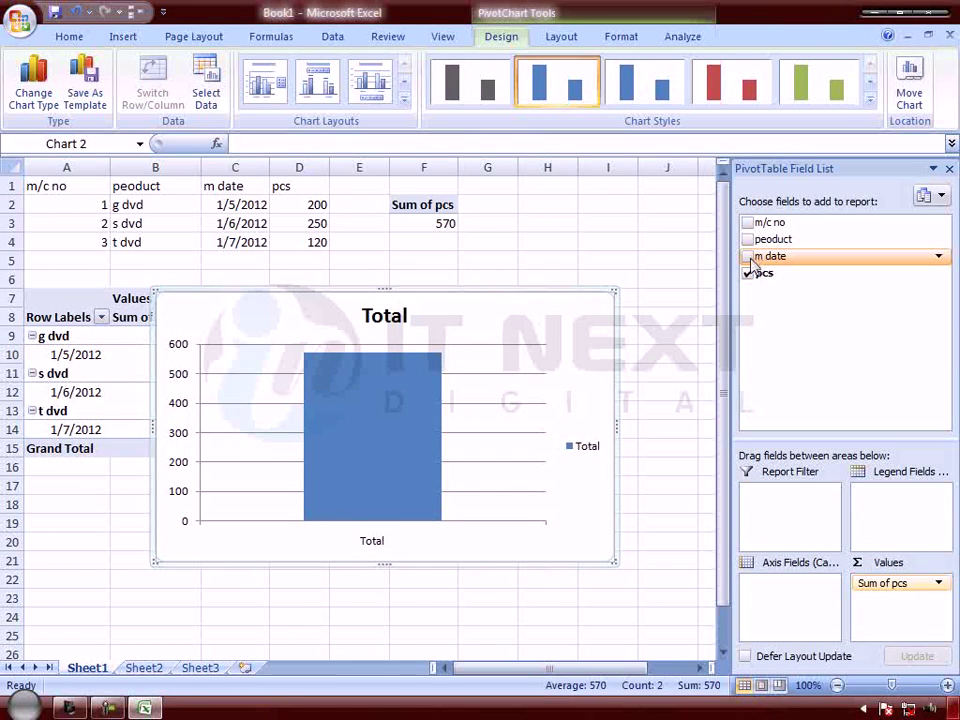
left_click(749, 257)
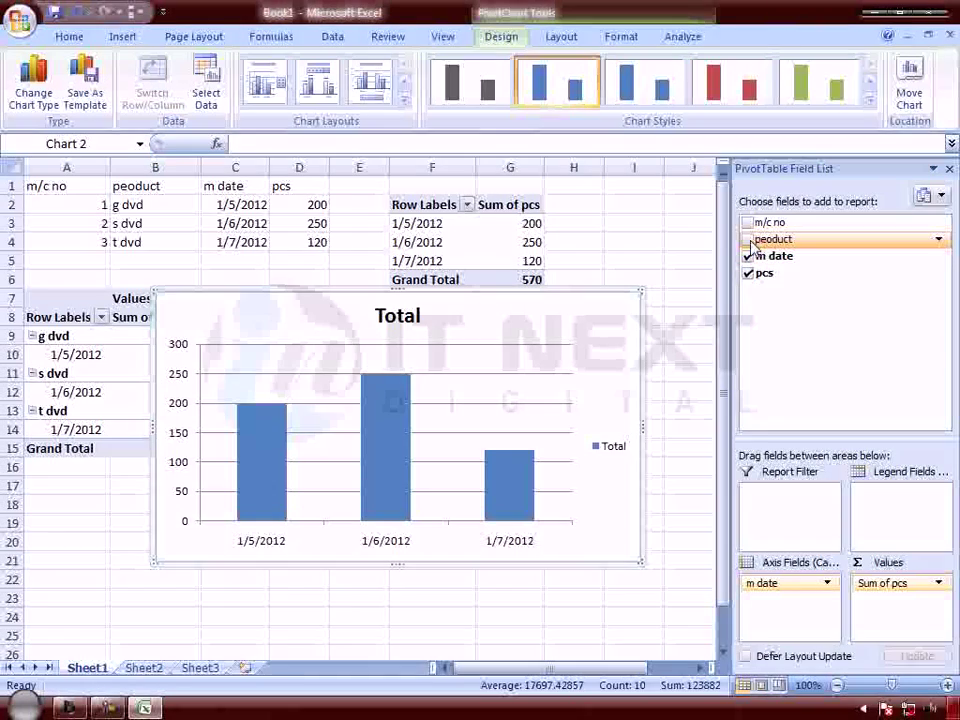
left_click(749, 240)
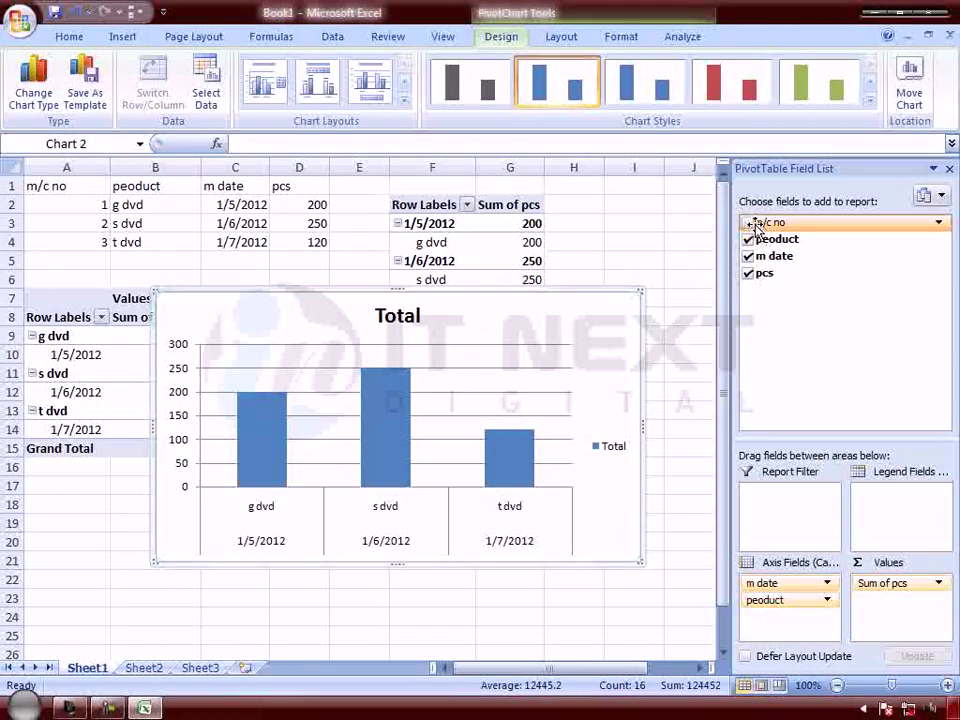
left_click(749, 223)
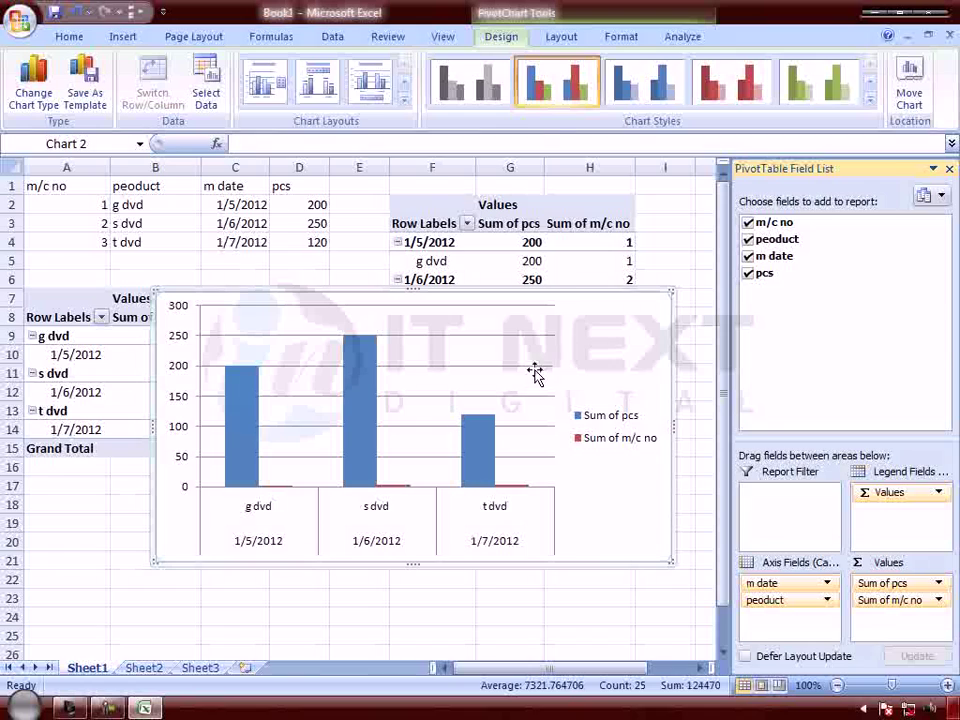
Step: Apply a dark-background chart style with green columns
left_click(871, 101)
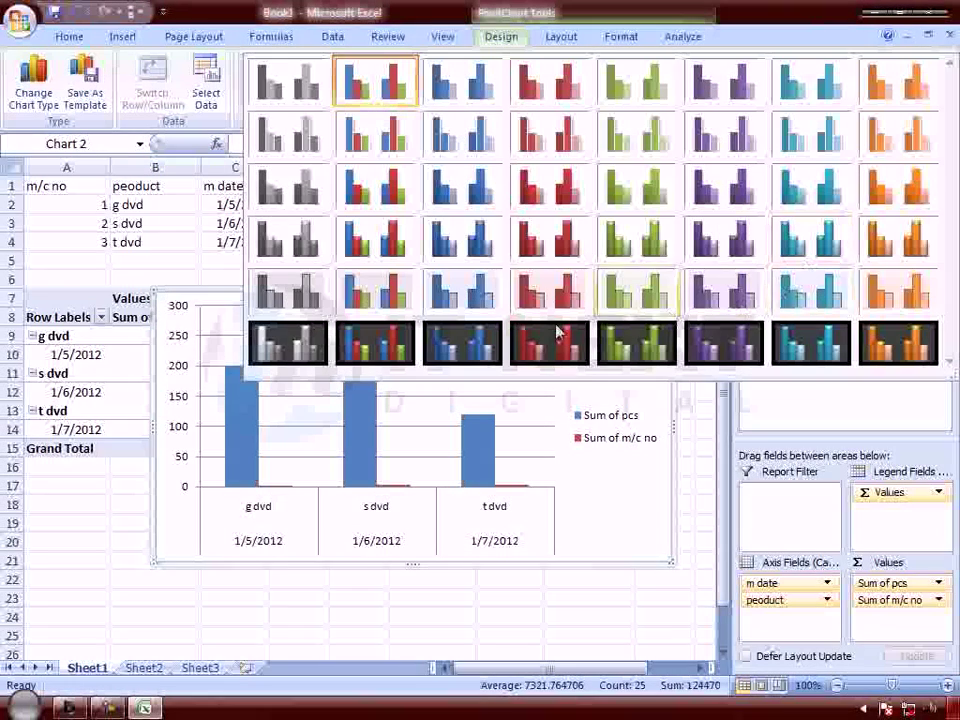
left_click(455, 346)
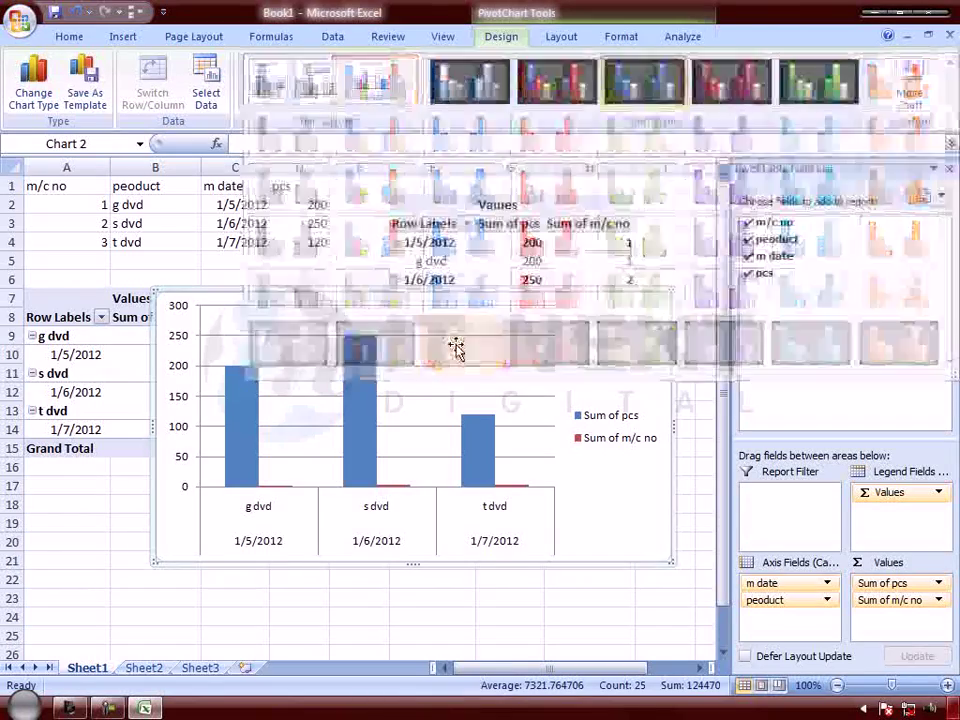
left_click(745, 92)
left_click(805, 90)
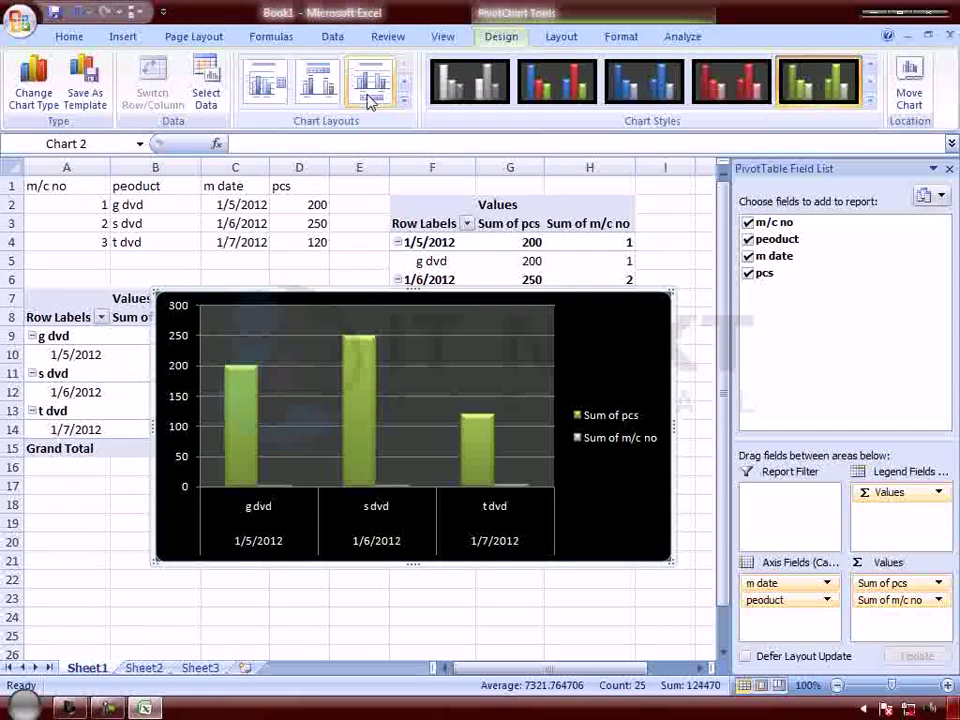
Step: Apply a chart layout with a title, legend and data labels
left_click(405, 103)
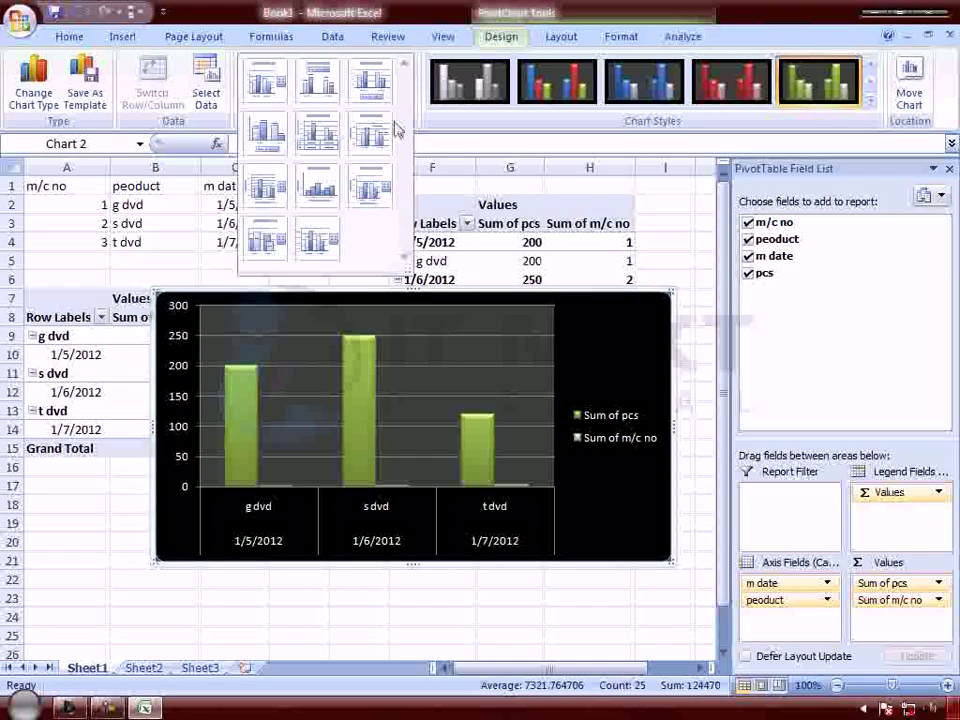
left_click(317, 192)
left_click(404, 101)
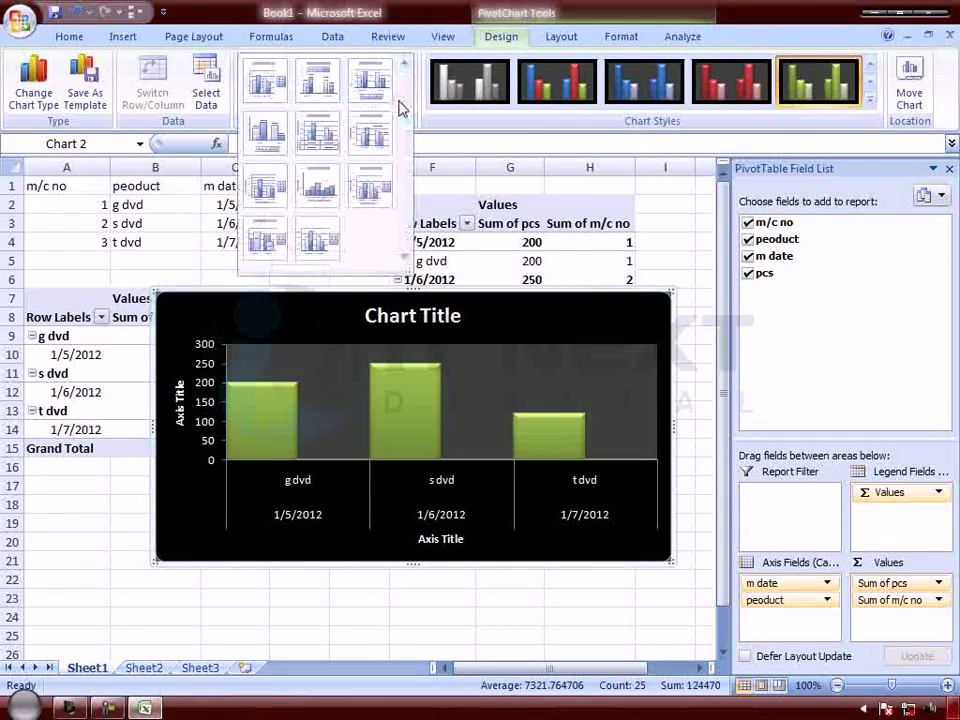
left_click(269, 242)
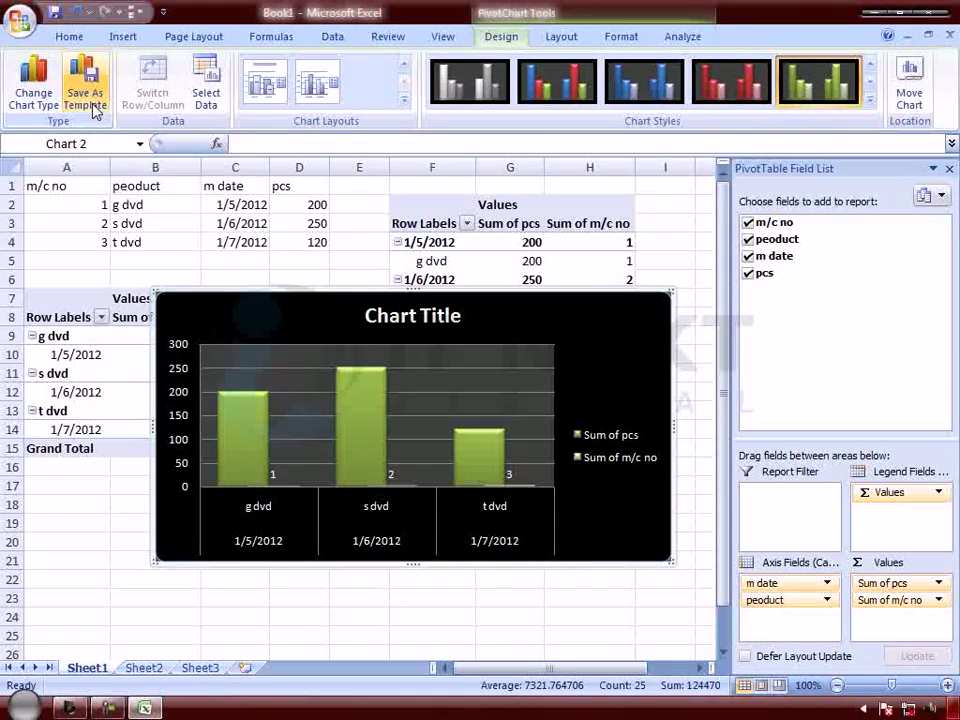
Step: Change the PivotChart to a stacked Area chart
left_click(36, 98)
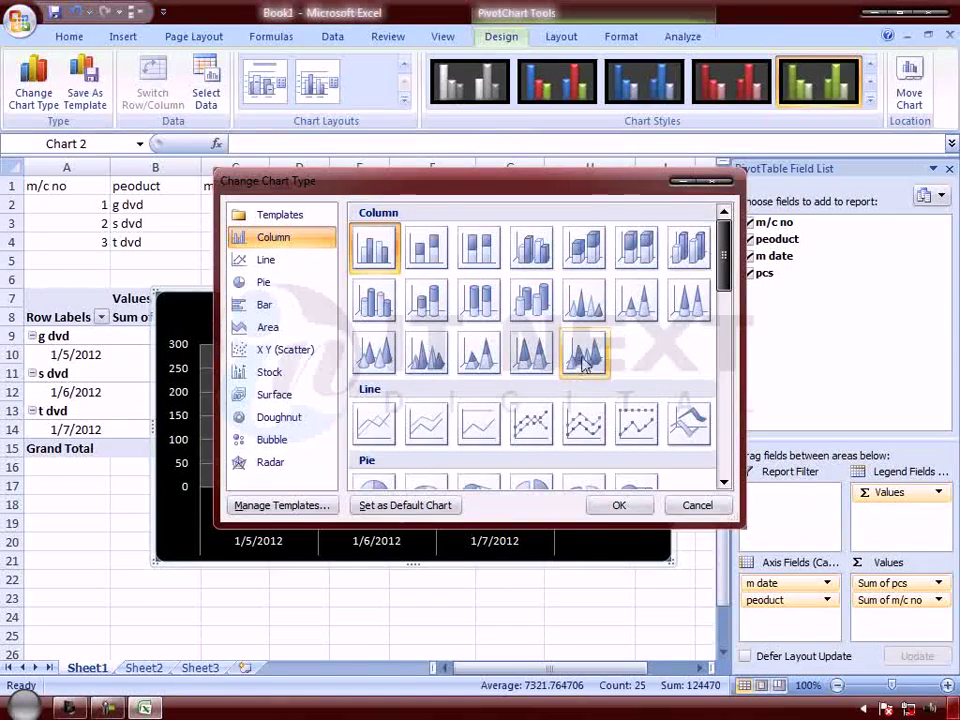
left_click_drag(724, 257, 729, 375)
left_click(426, 336)
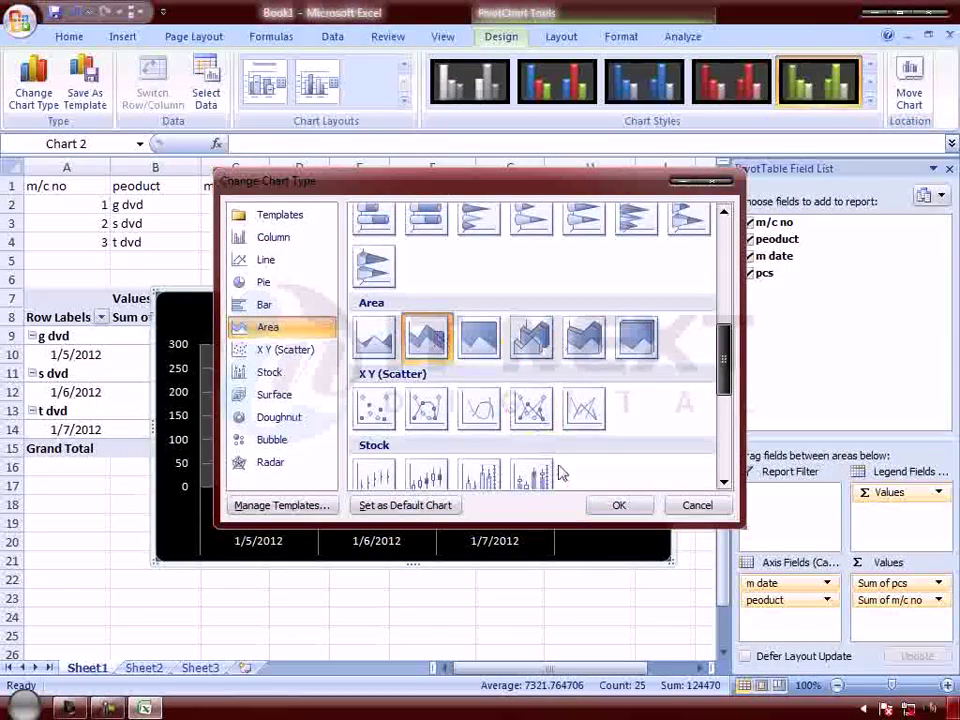
left_click(619, 505)
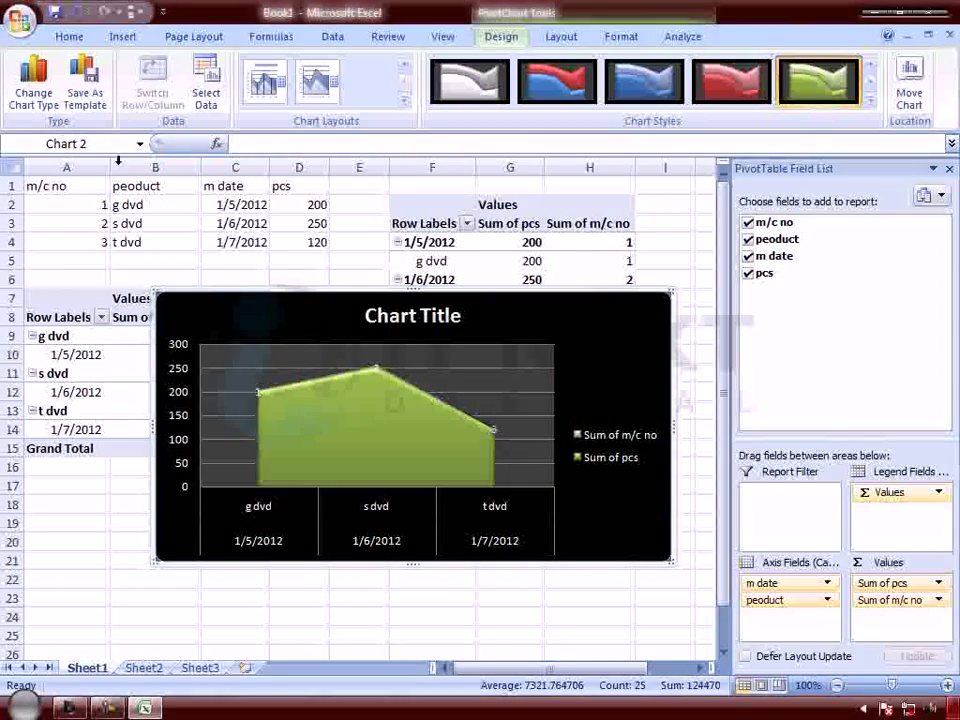
Step: Switch the chart to 3-D 100% stacked bar and close the field list
left_click(45, 100)
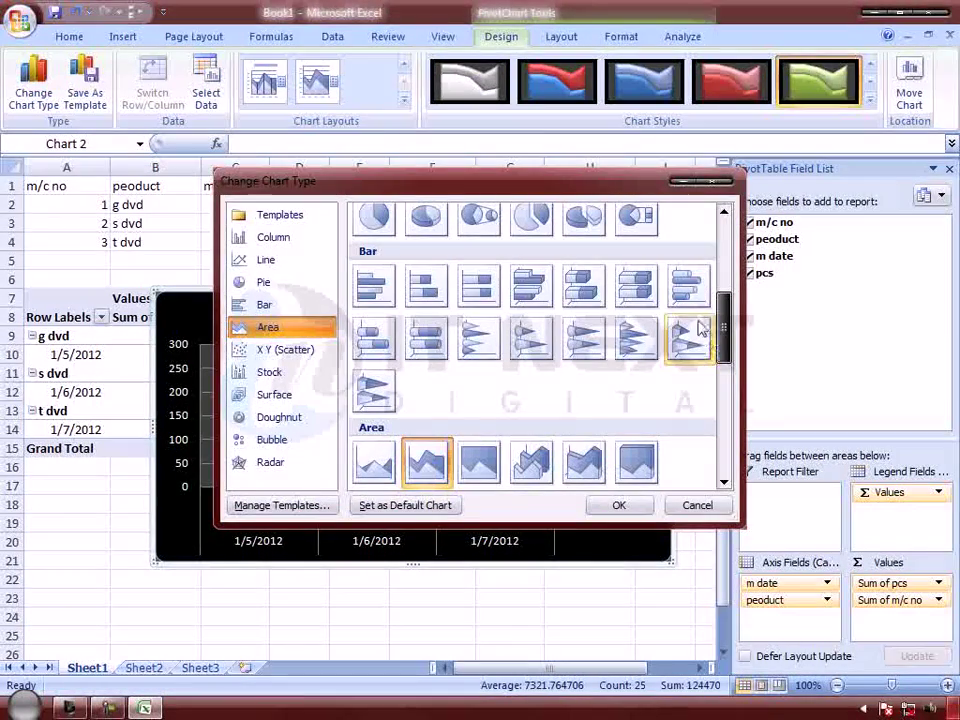
left_click(636, 287)
left_click(619, 505)
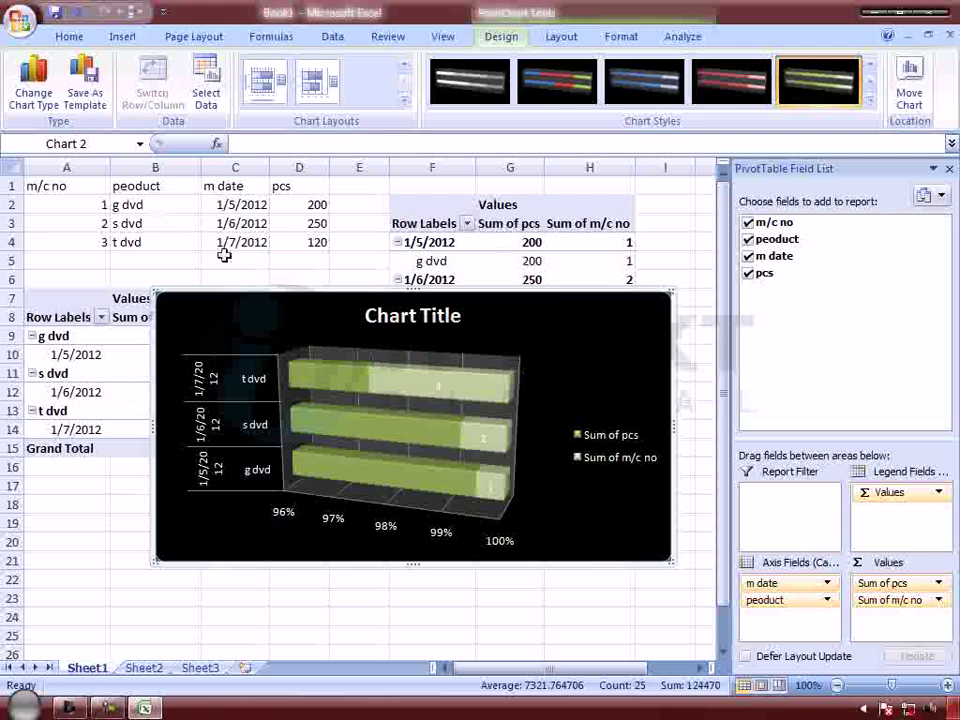
left_click(950, 170)
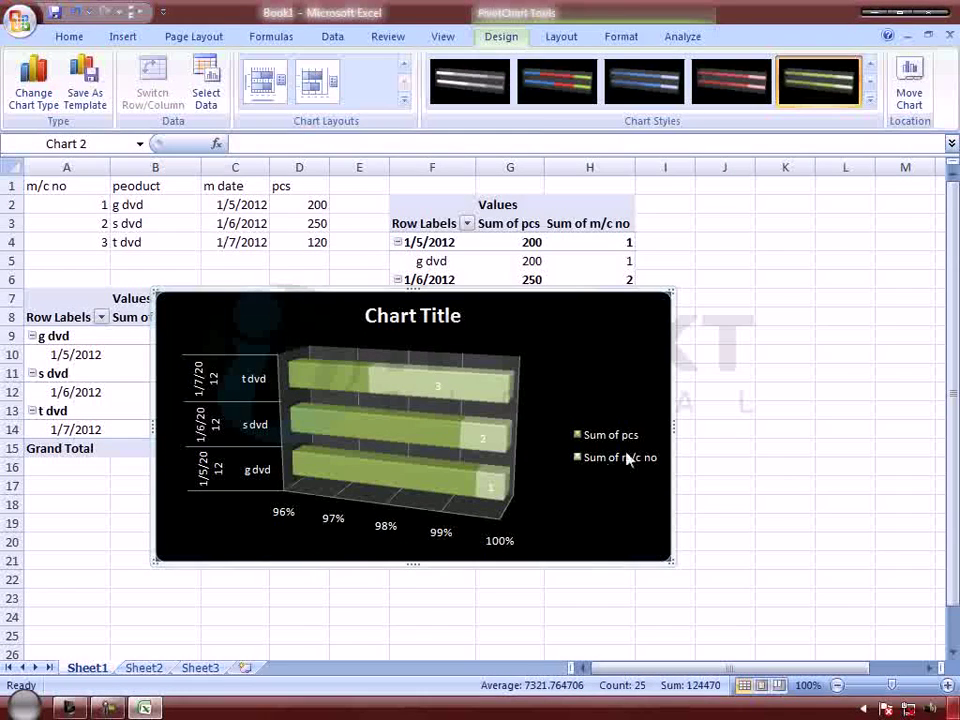
Step: Undo four times to remove the chart changes and the PivotTable summaries
key("ctrl+z")
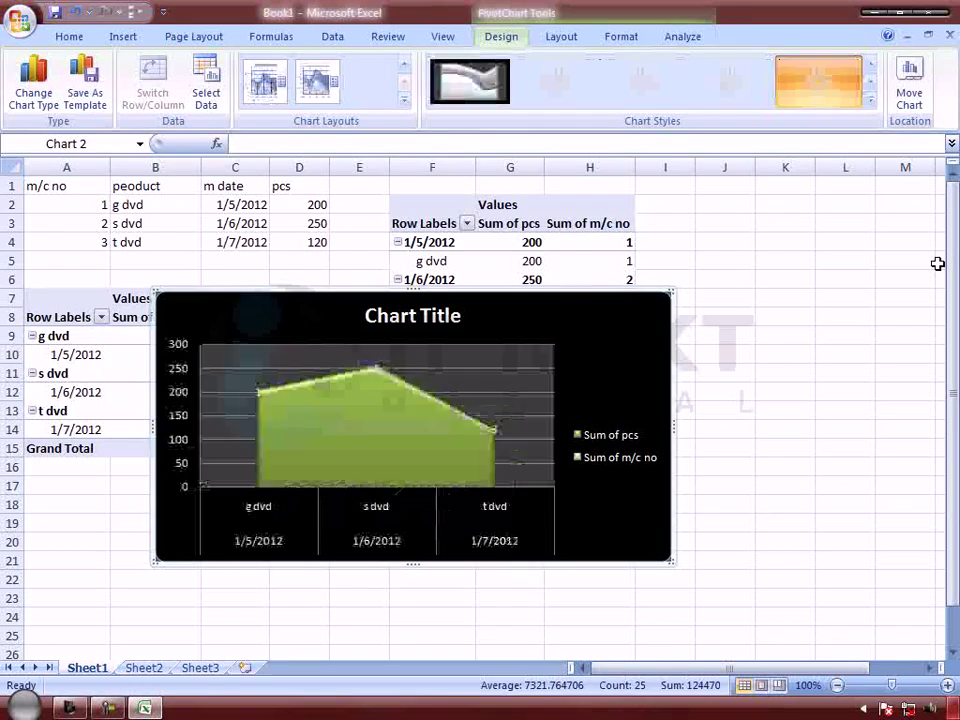
key("ctrl+z")
key("ctrl+z")
key("ctrl+z")
key("ctrl+z")
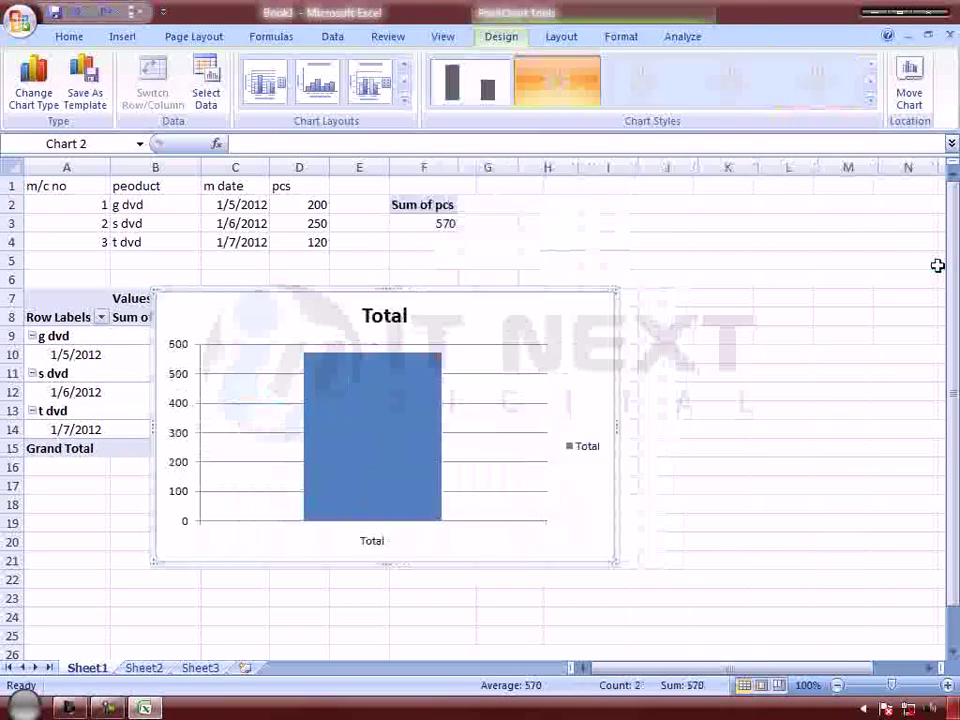
key("ctrl+z")
key("ctrl+z")
key("ctrl+z")
key("ctrl+z")
key("ctrl+z")
key("ctrl+z")
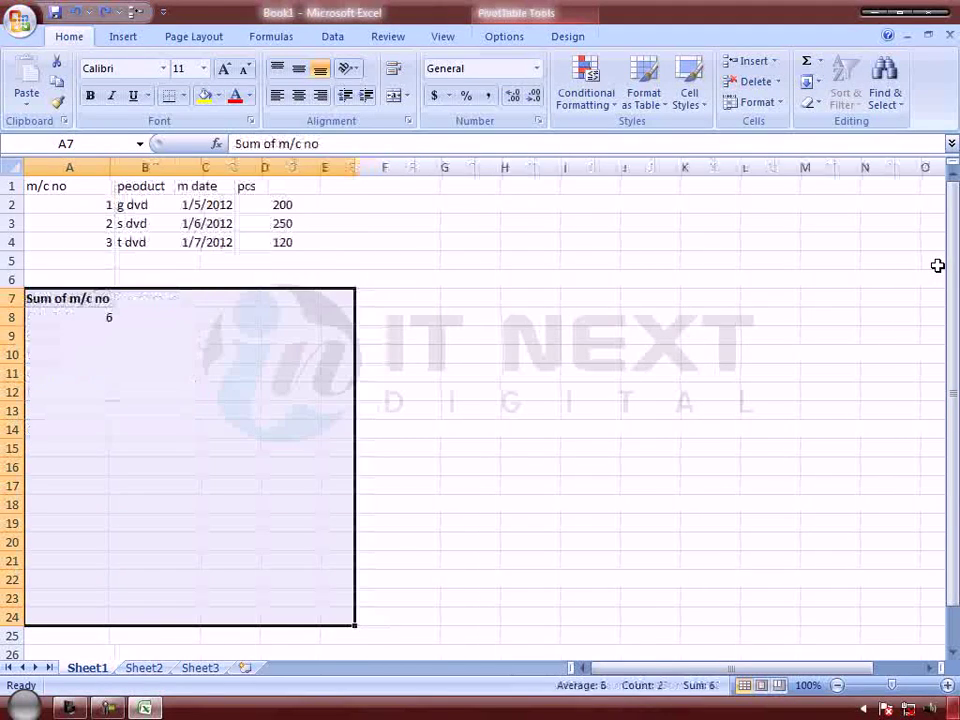
key("ctrl+z")
key("ctrl+z")
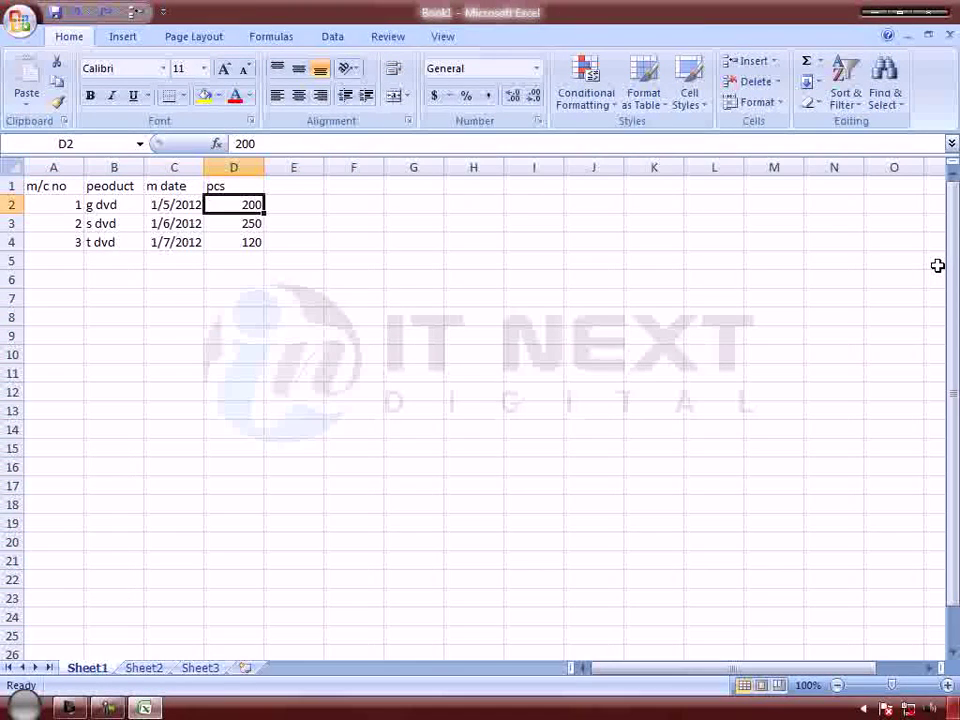
left_click(125, 34)
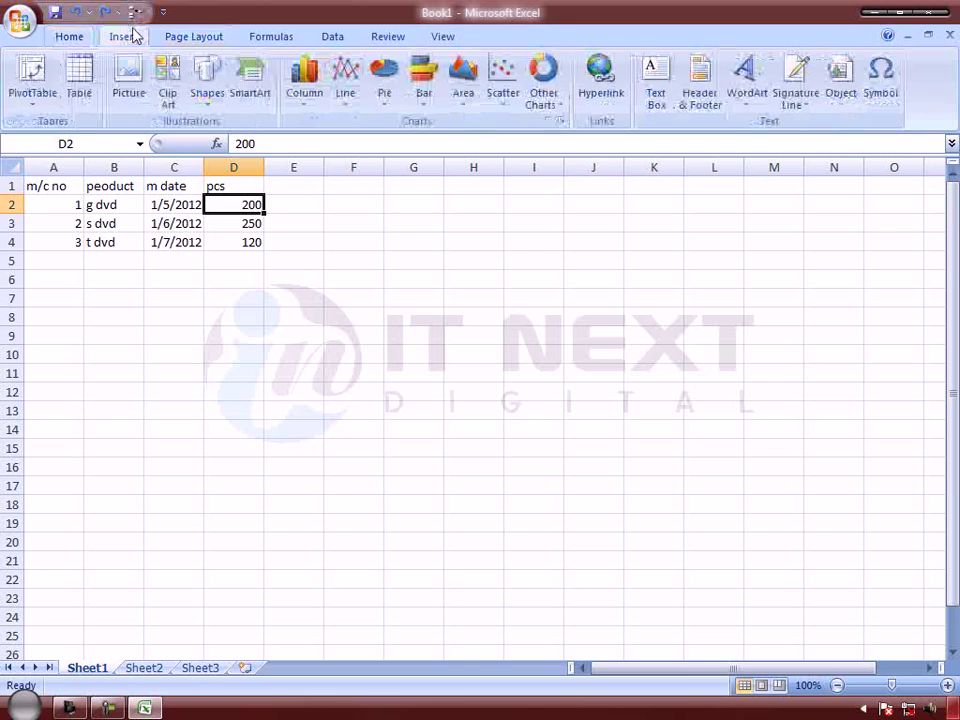
Step: Convert A1:D4 into Table1 with headers
left_click(40, 187)
left_click(92, 92)
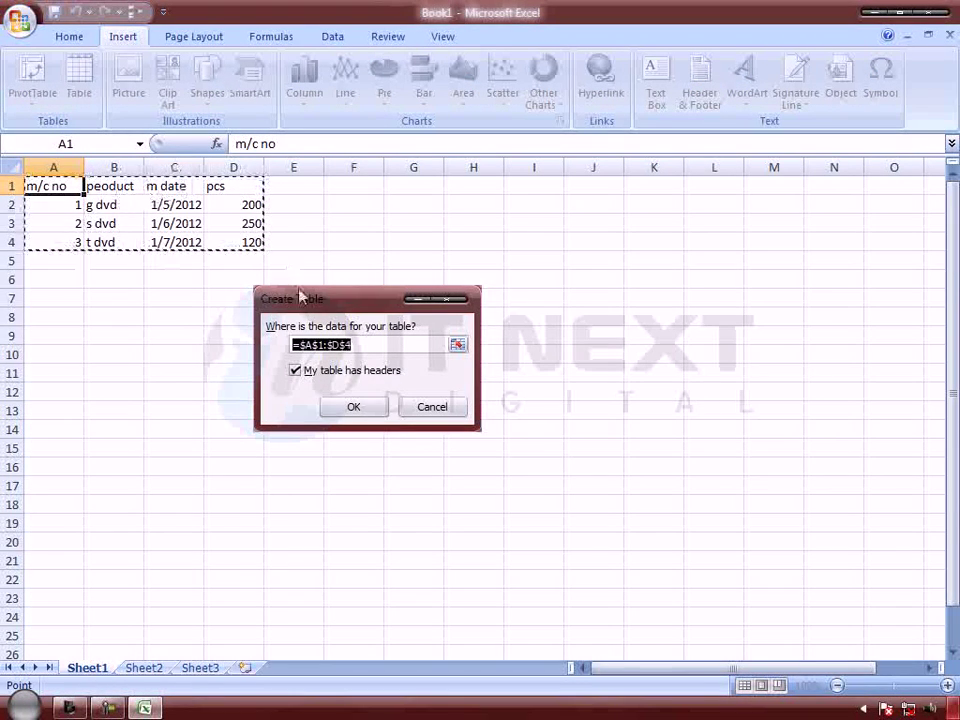
left_click(352, 406)
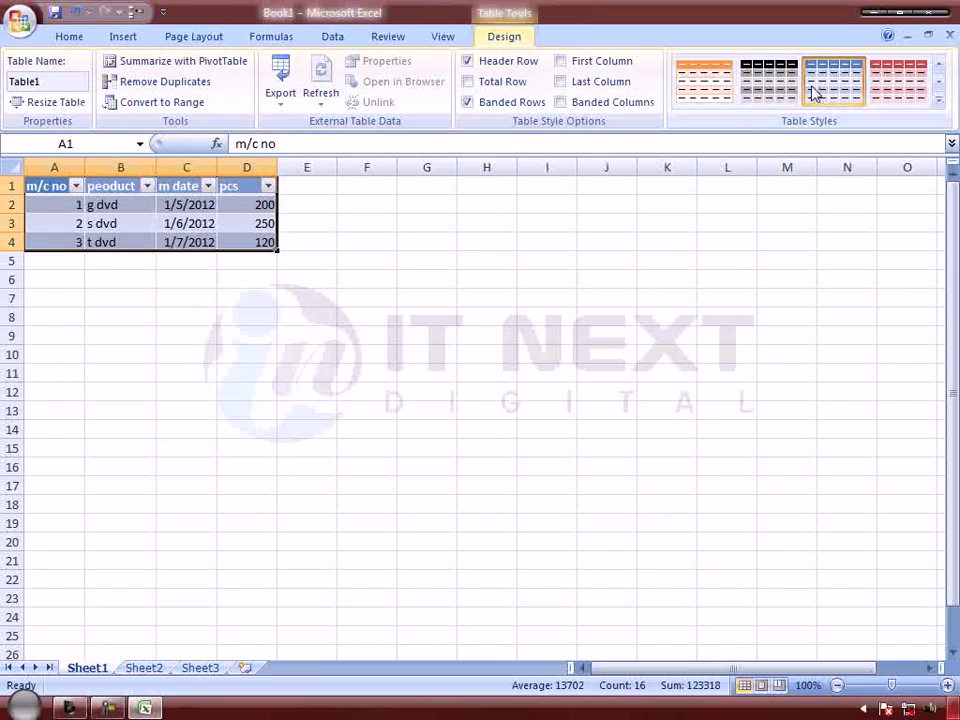
Step: Emphasize the last column, add a Total row showing 570, and apply the orange Medium table style
left_click(563, 81)
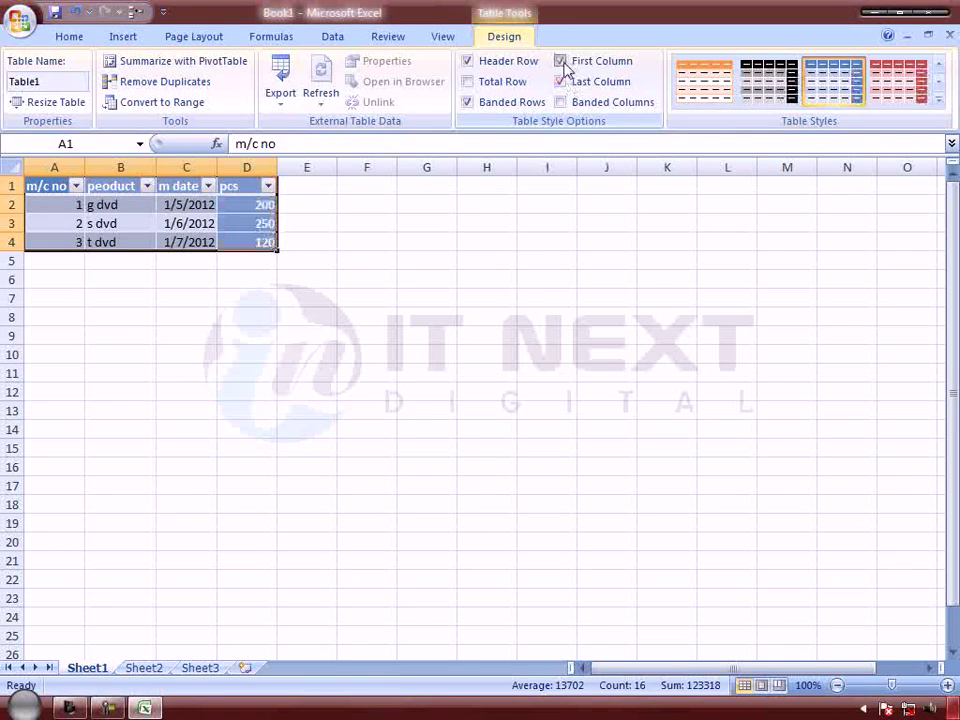
left_click(467, 81)
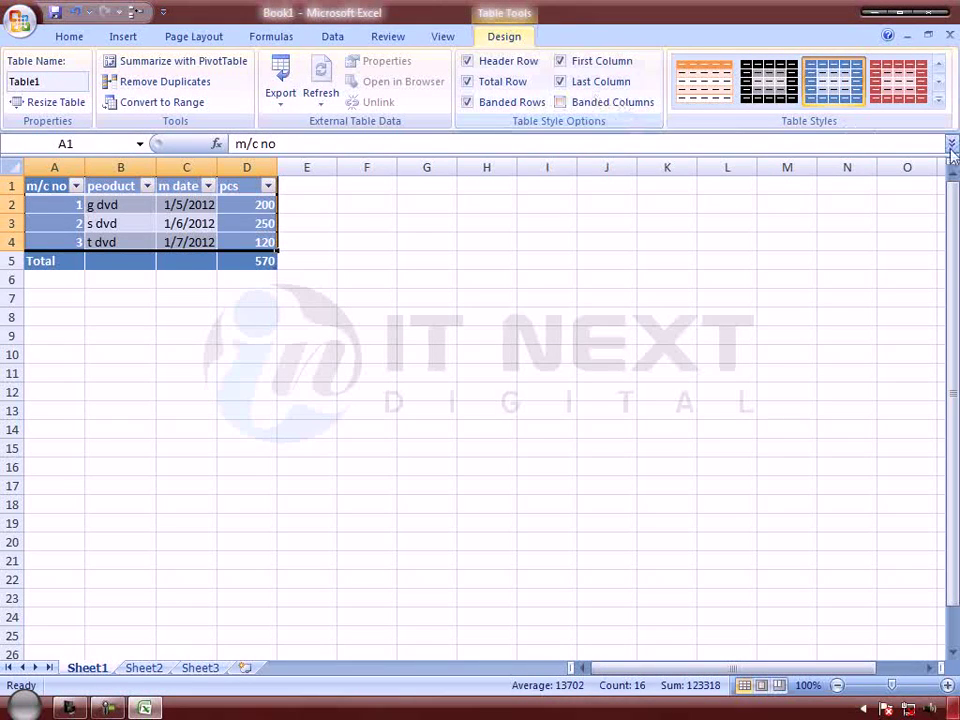
left_click(940, 97)
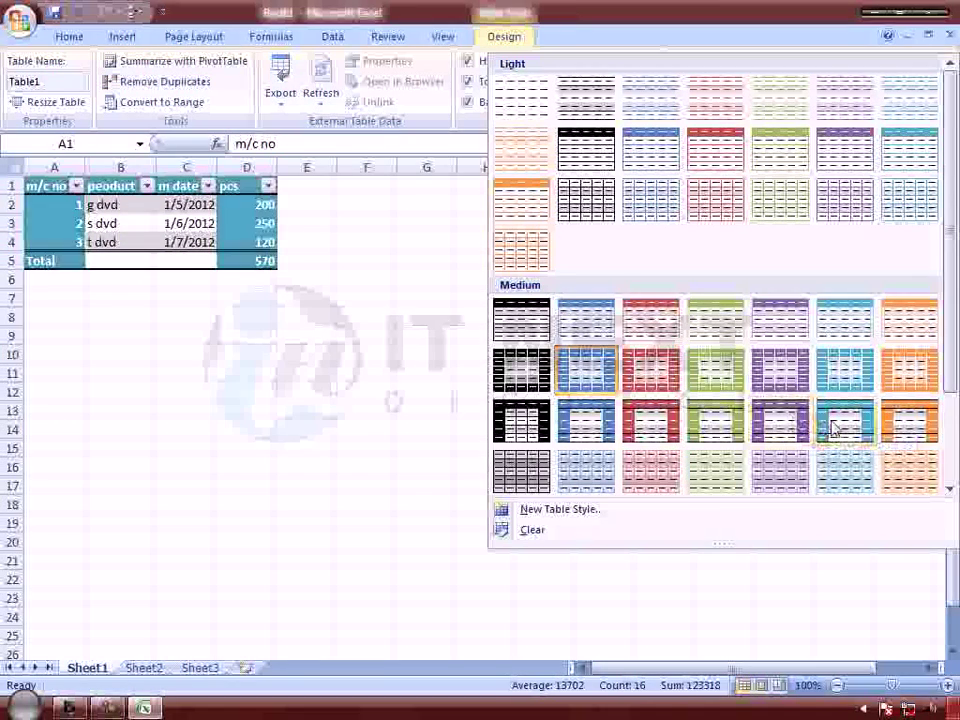
left_click(905, 433)
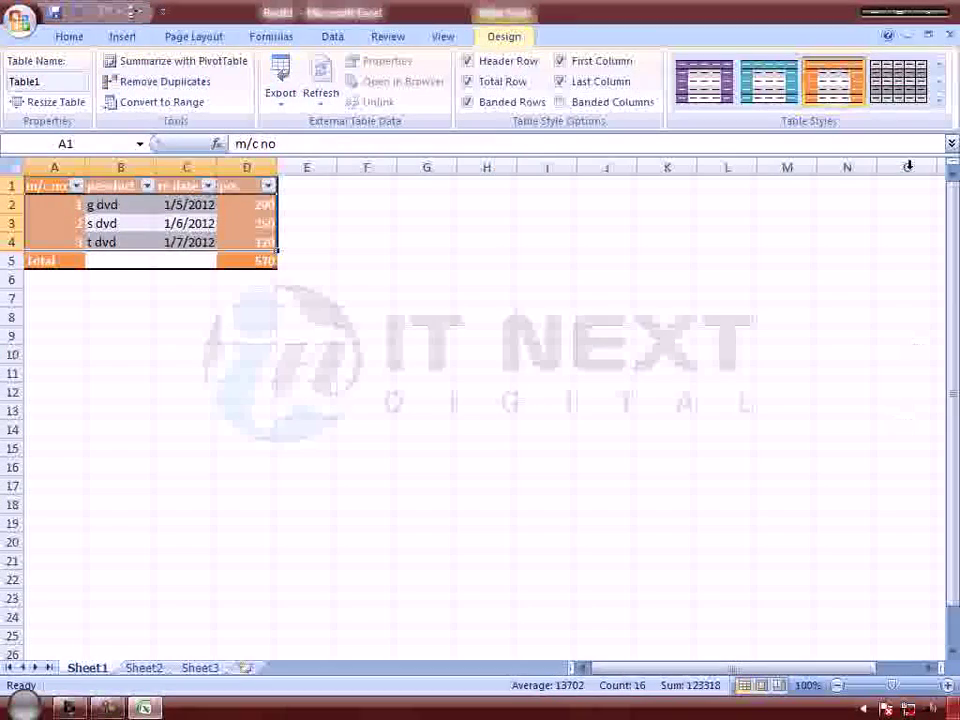
Step: Start defining a new custom table style, then cancel it without saving
left_click(942, 100)
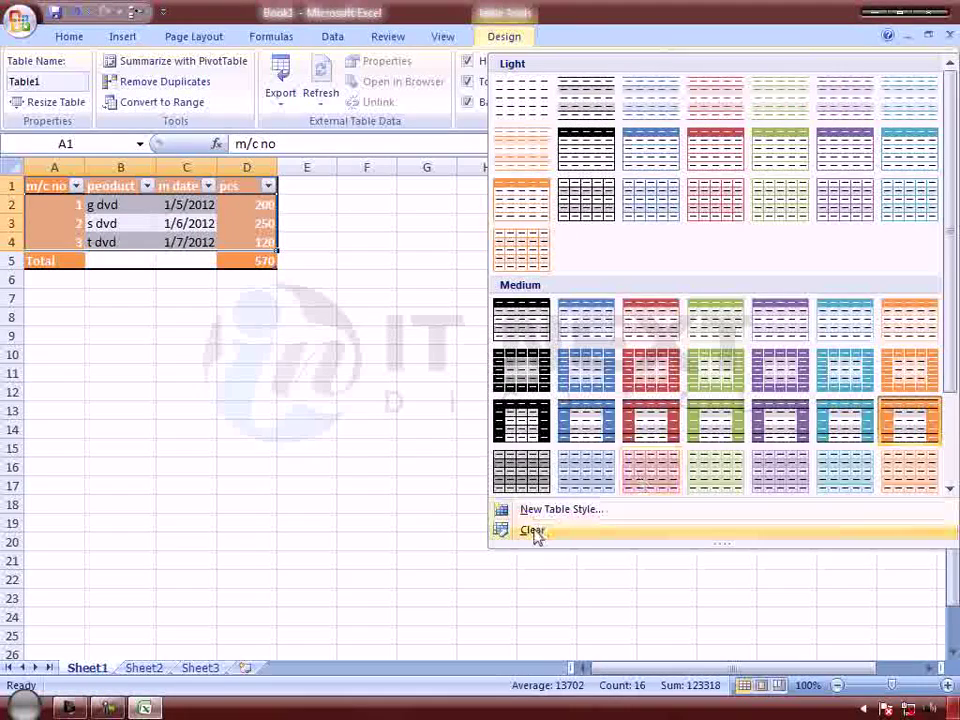
left_click(532, 512)
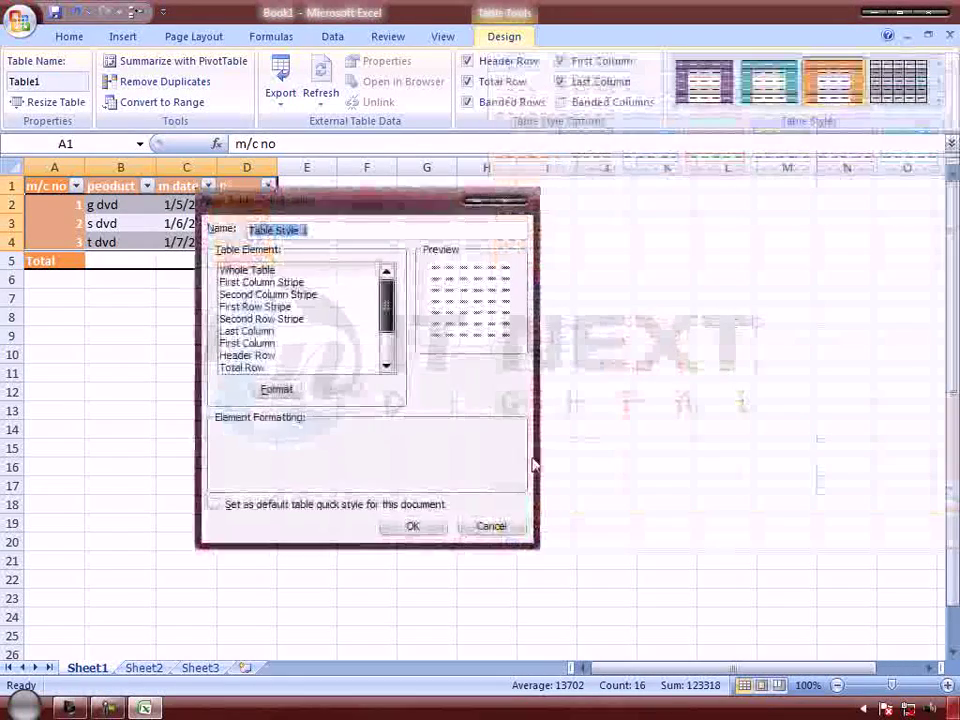
mouse_move(391, 302)
left_mouse_down()
mouse_move(388, 325)
mouse_move(315, 336)
left_mouse_up()
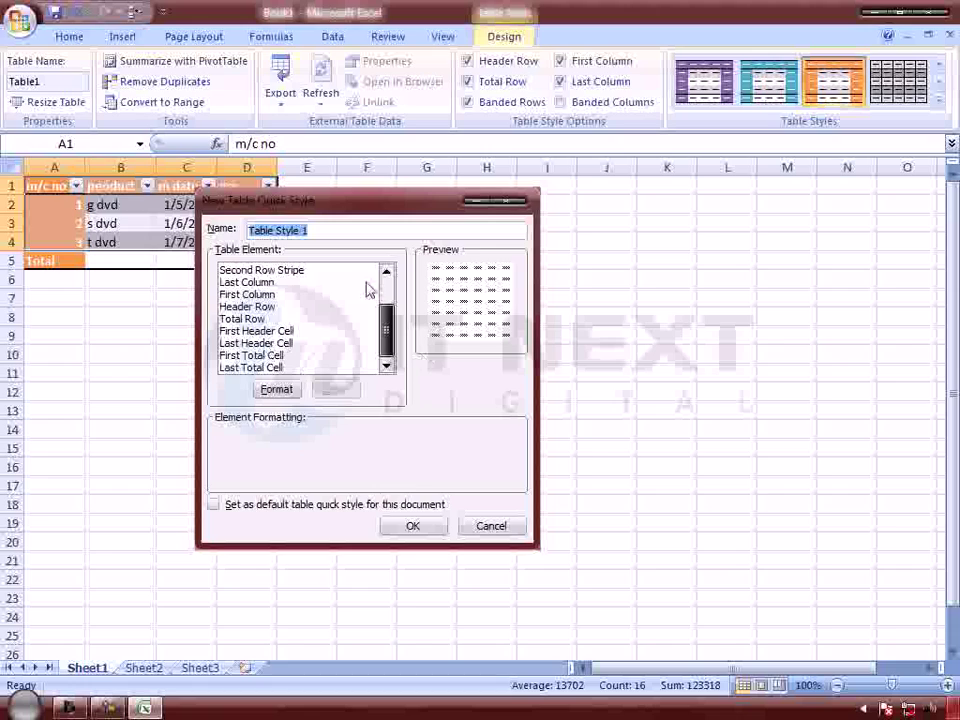
left_click(491, 527)
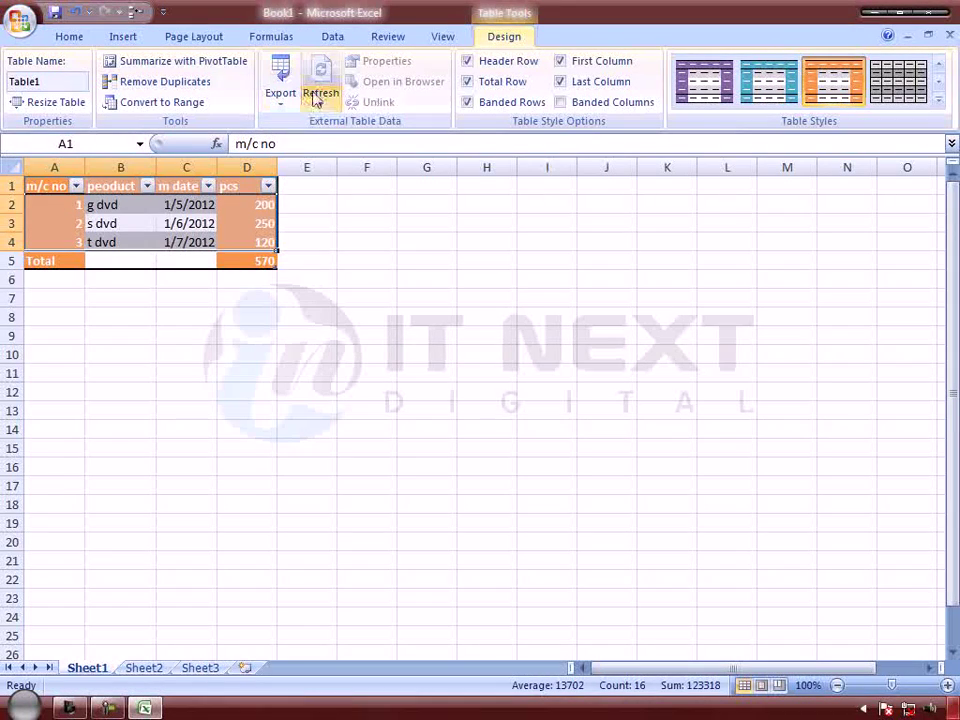
Step: Review the Export, Remove Duplicates and m/c no filter options, closing each without changes
left_click(279, 96)
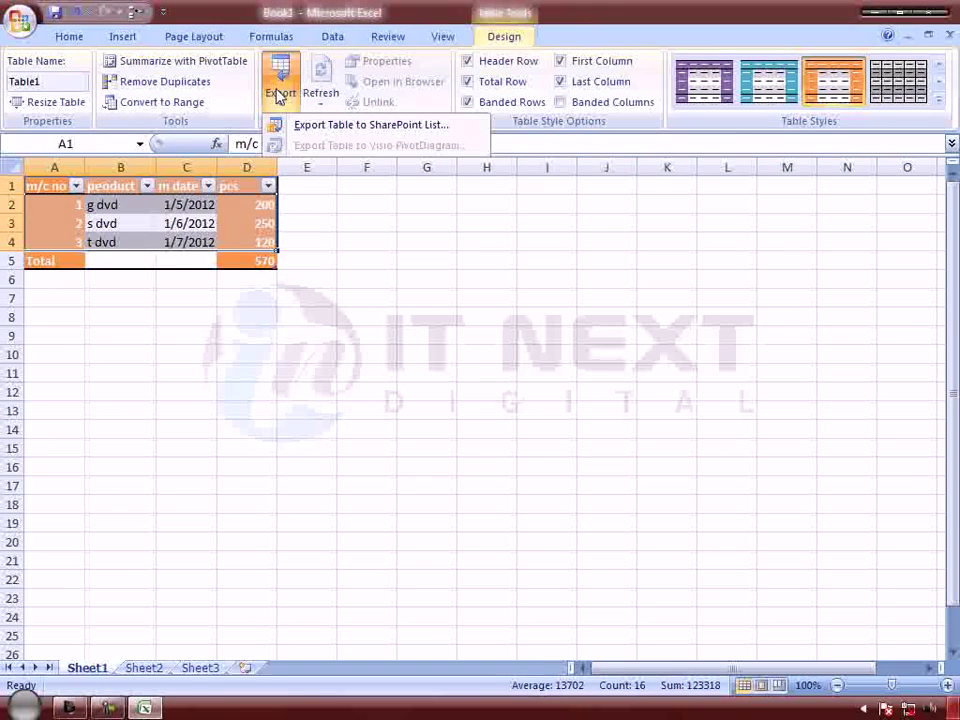
left_click(365, 221)
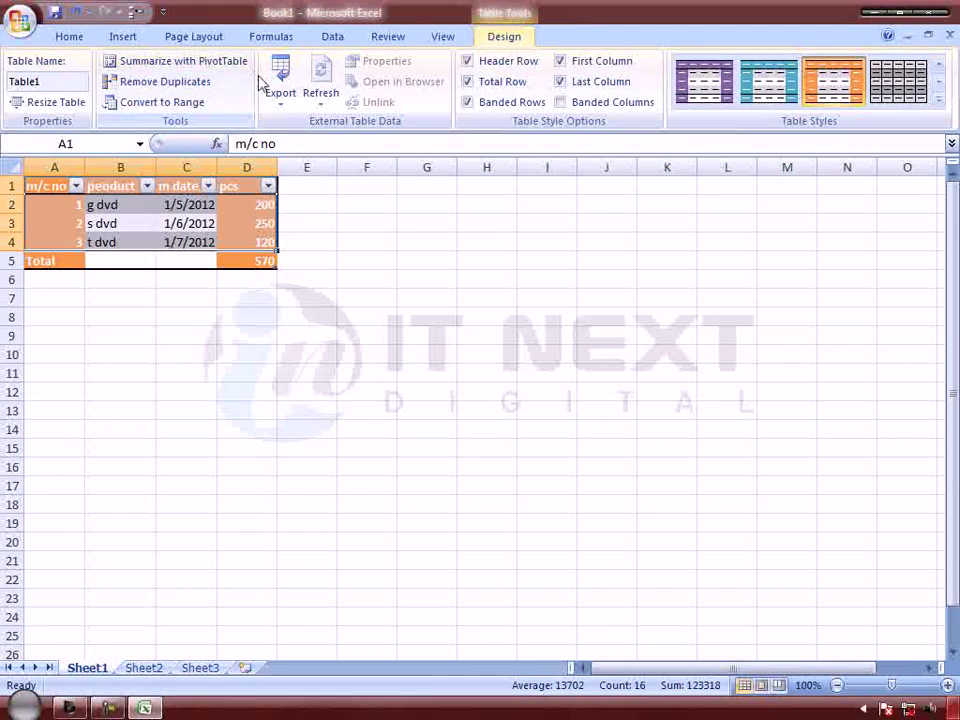
left_click(200, 88)
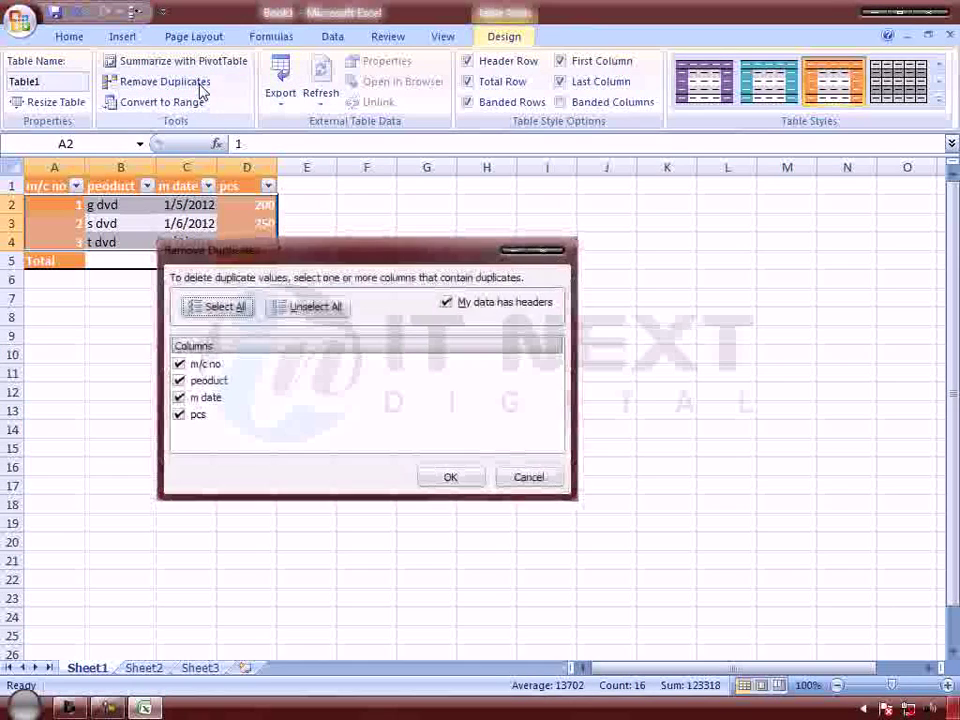
left_click(529, 474)
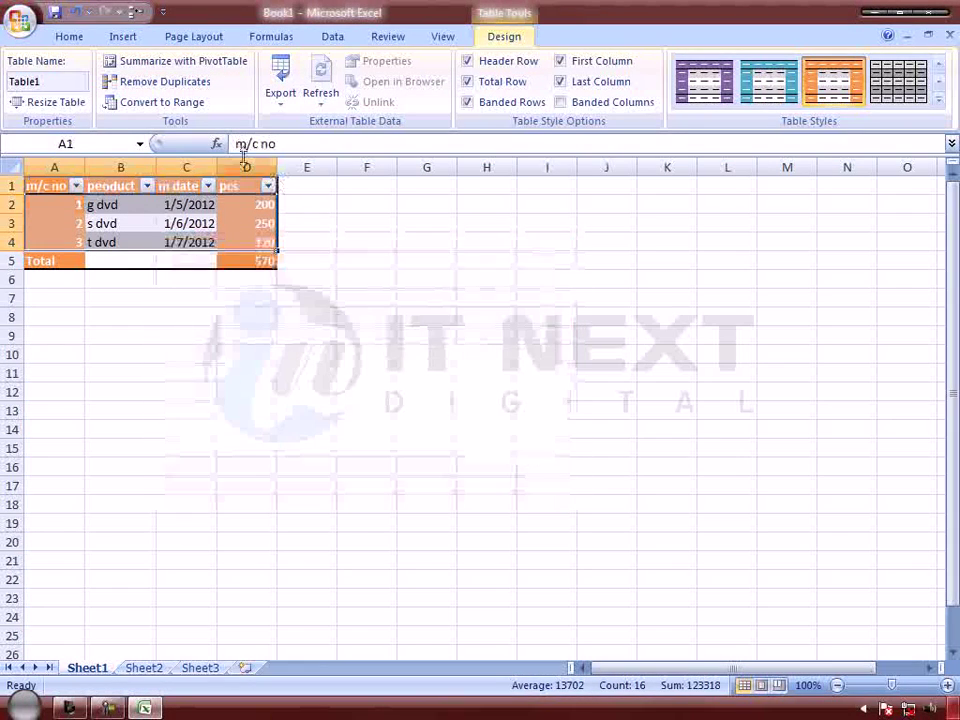
left_click(76, 186)
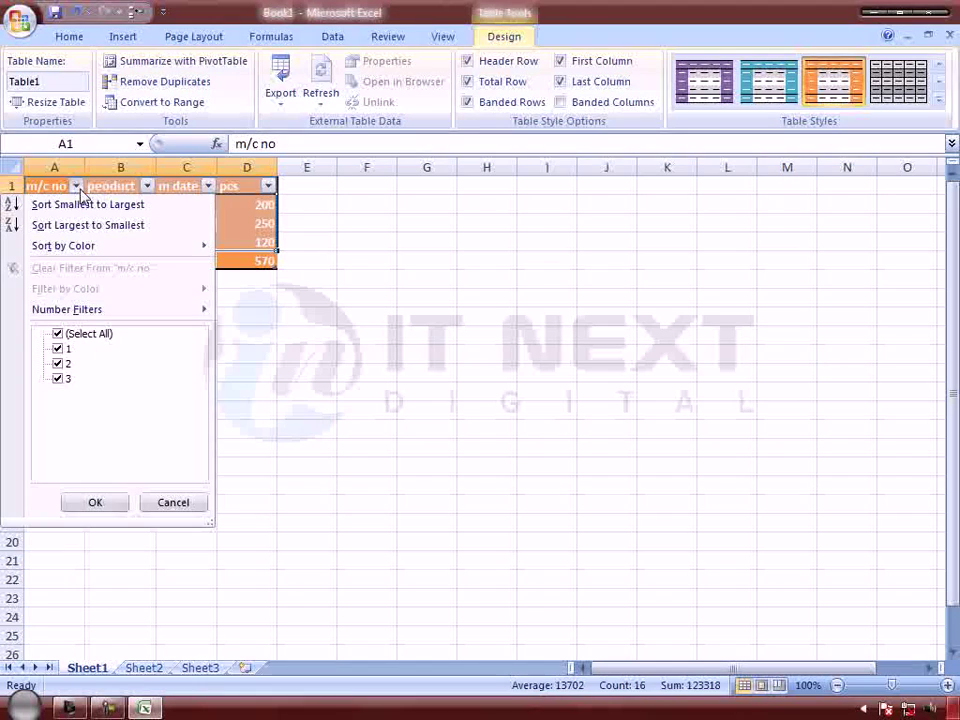
left_click(78, 186)
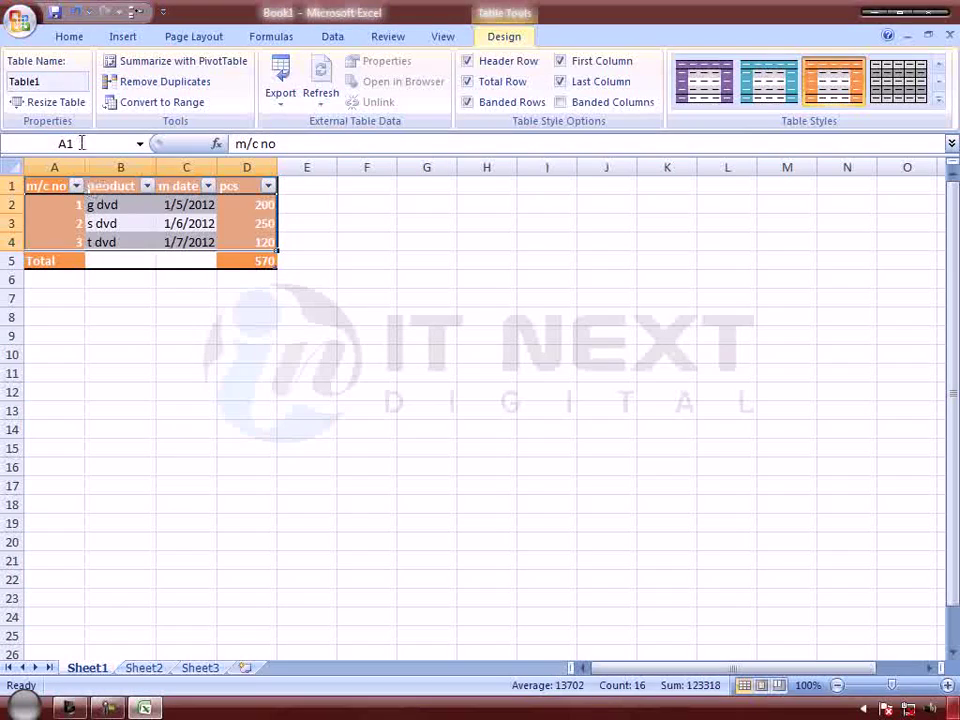
Step: Keep the table range at A1:D5 and bring up the Insert commands
left_click(55, 102)
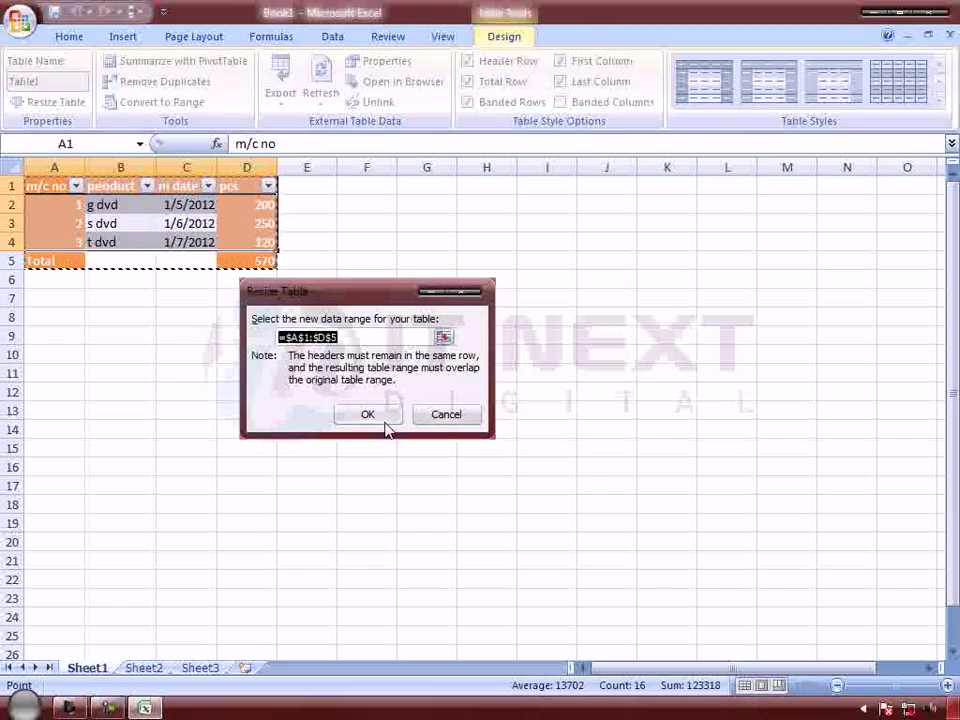
left_click(370, 415)
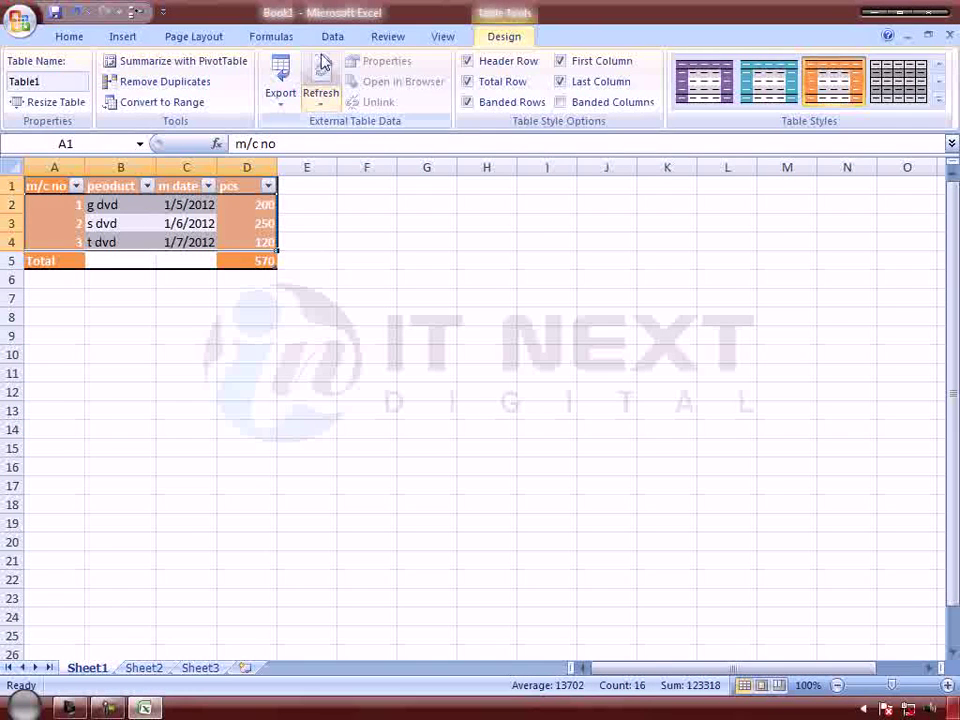
left_click(122, 38)
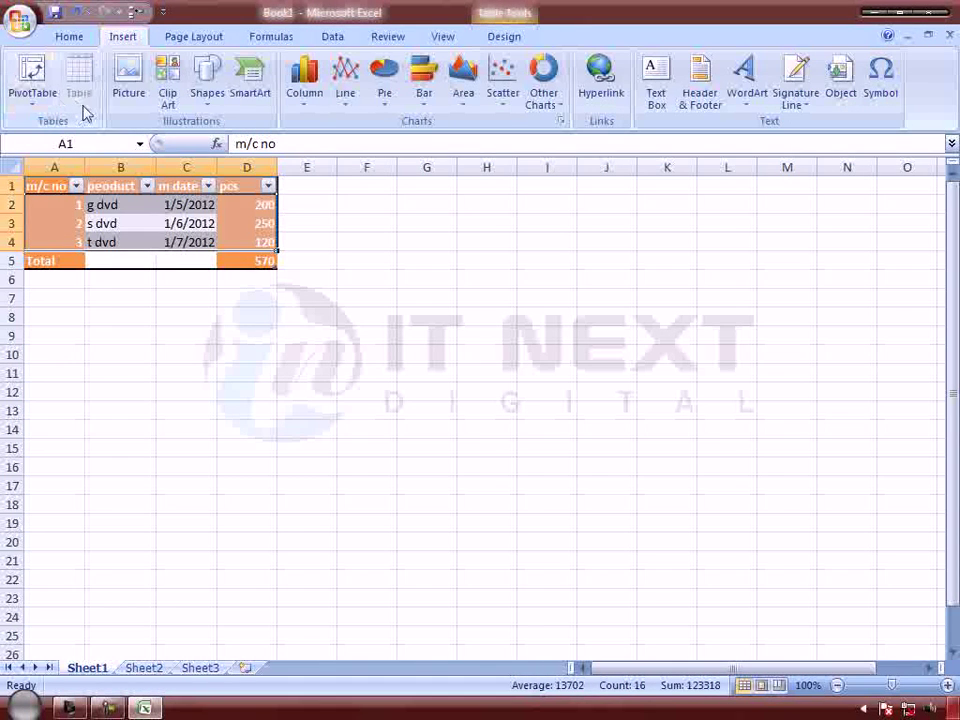